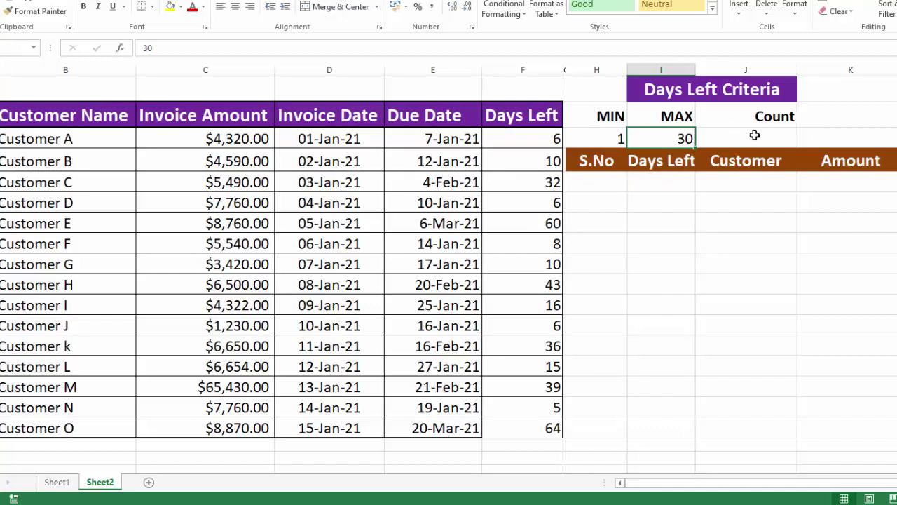
Begin a COUNTIFS formula in J3 whose first condition tests F3:F17 against ">="&H3
click(754, 135)
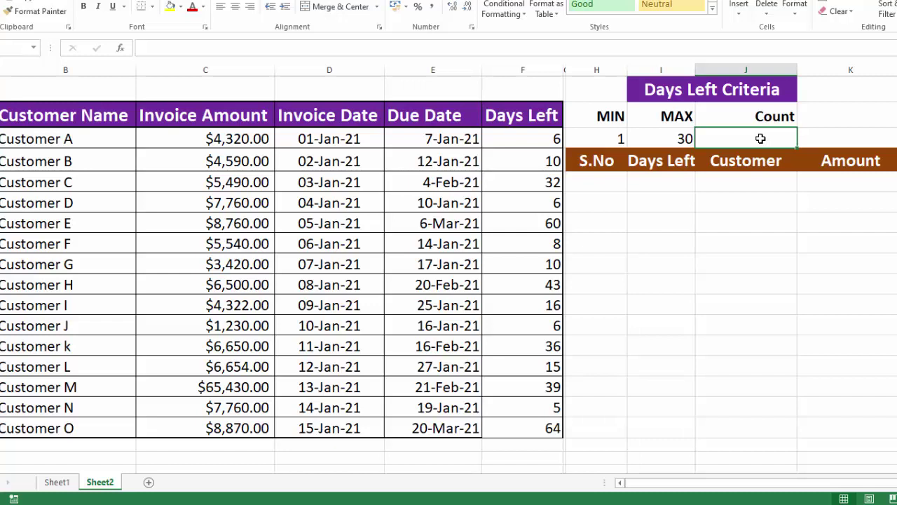
text(=COUNTIFS)
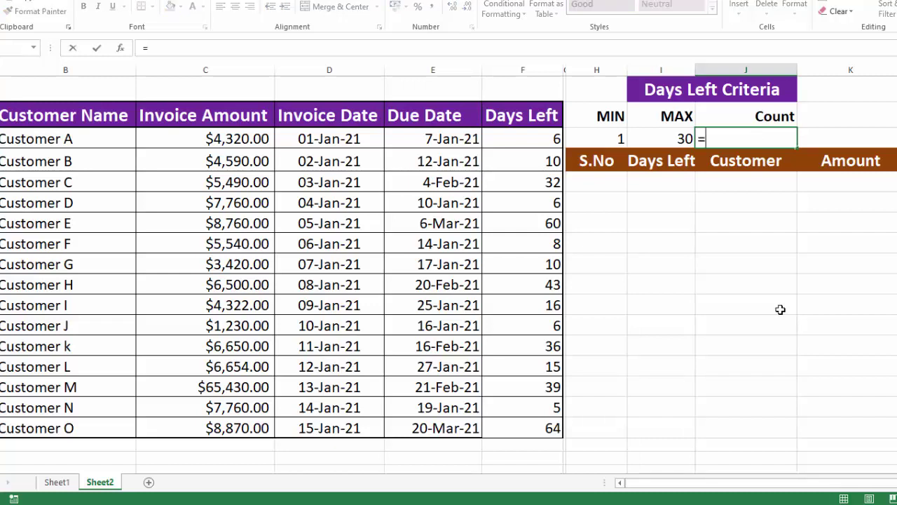
text(()
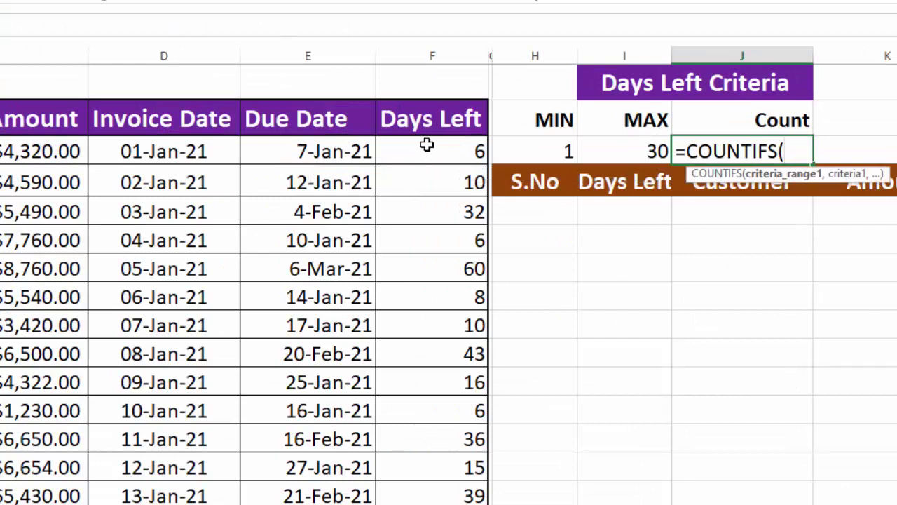
drag(427, 147, 432, 504)
text(,)
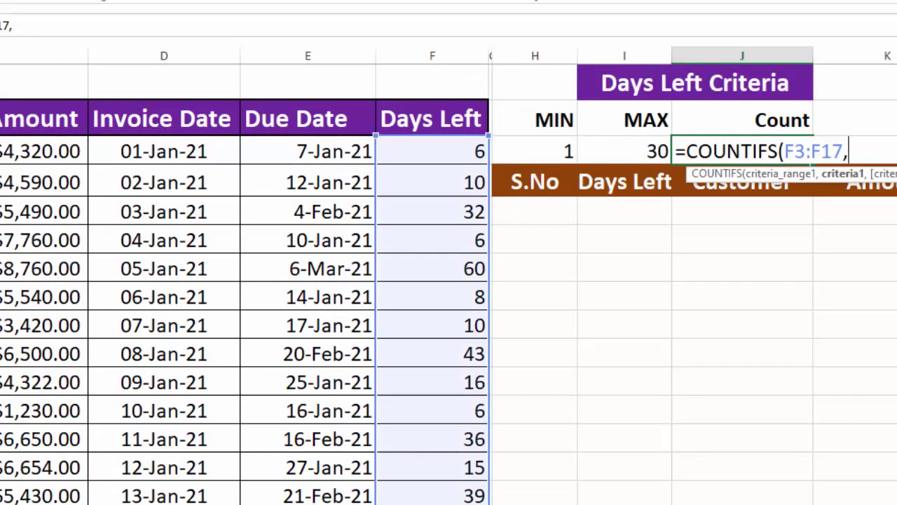
text(">="&)
click(479, 149)
text(,)
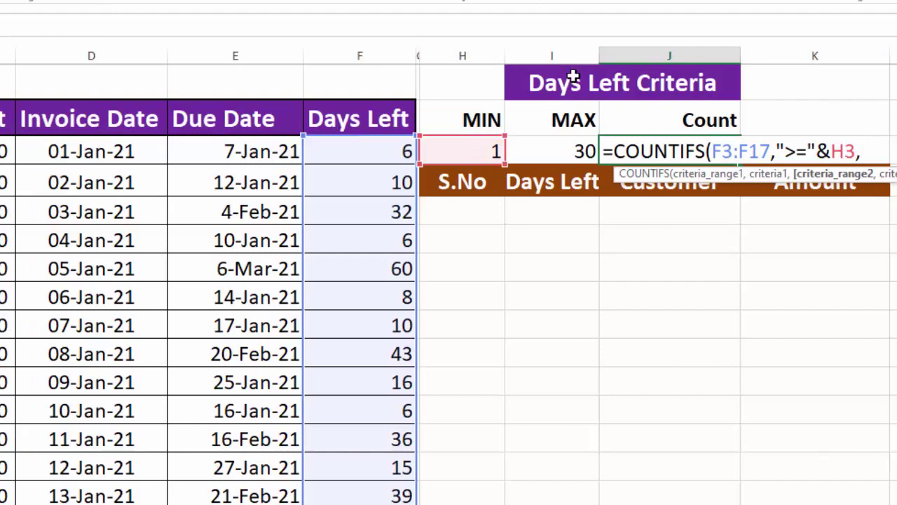
Add the second condition F3:F17 with "<="&I3 to the COUNTIFS formula and enter it in the Count cell
drag(383, 147, 366, 499)
text(,"<=)
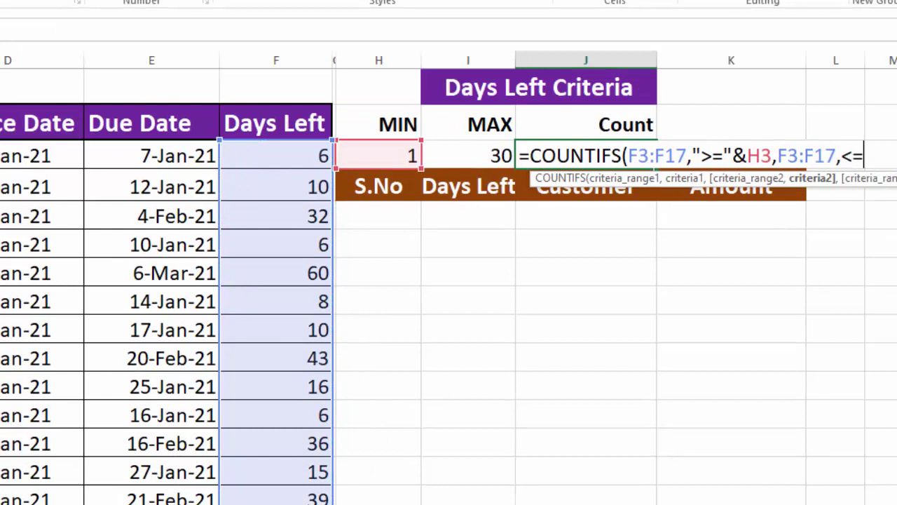
text(")
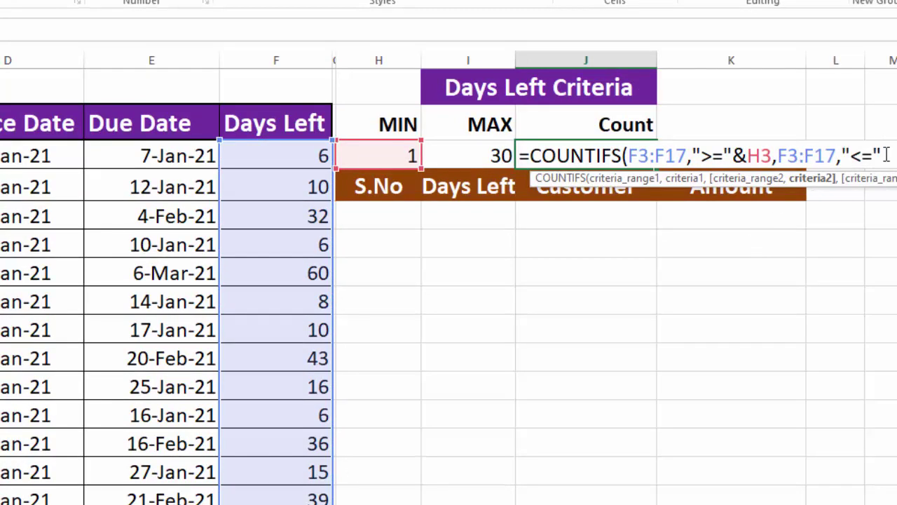
text(&)
click(492, 155)
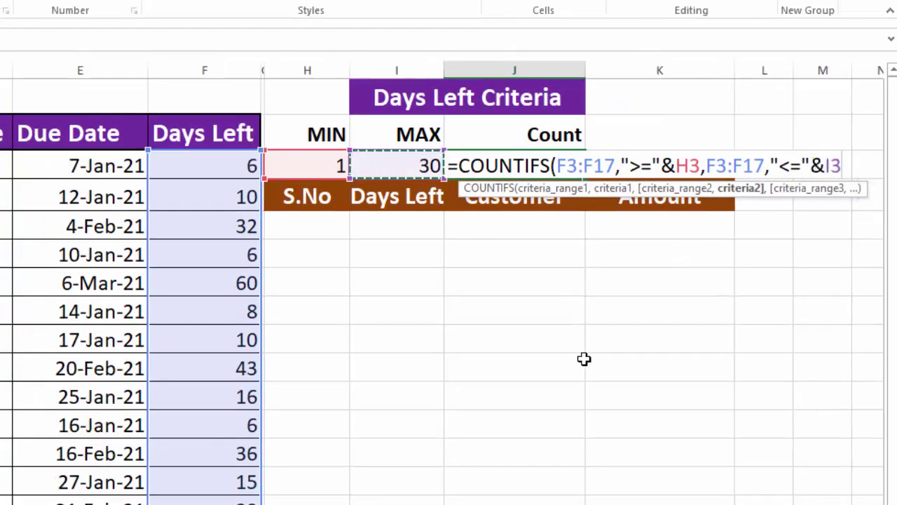
text())
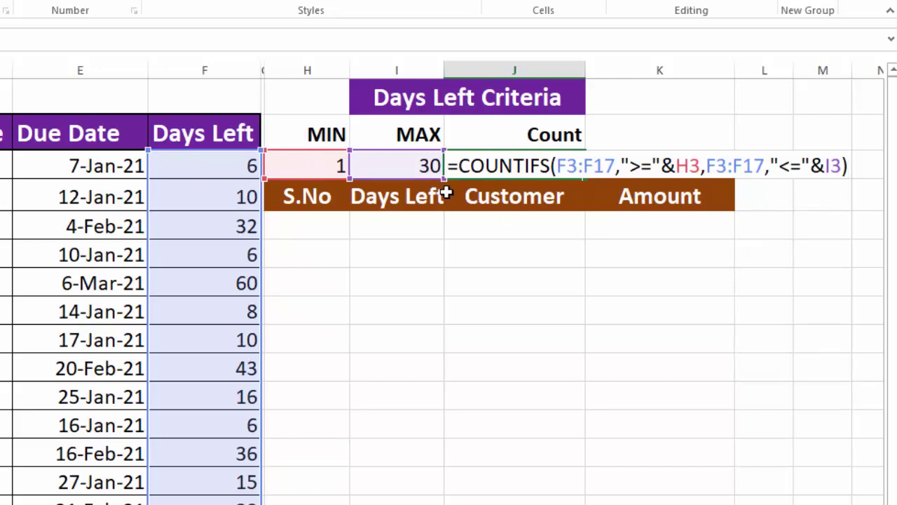
key(Return)
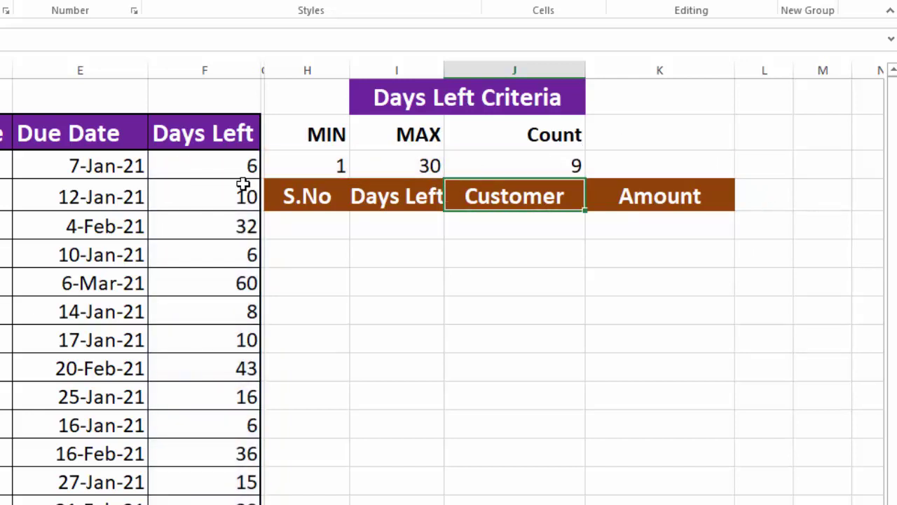
Enter 1 as the first serial number in H5 under S.No
click(326, 236)
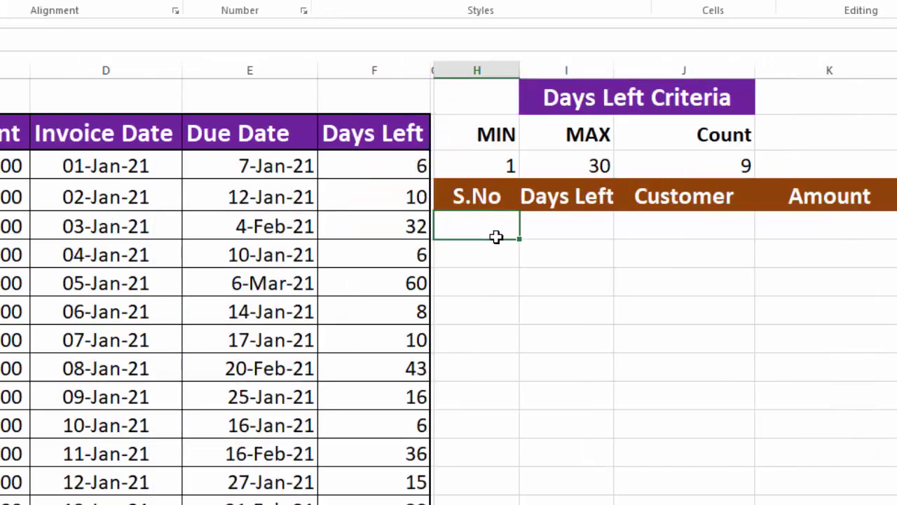
text(1)
key(Return)
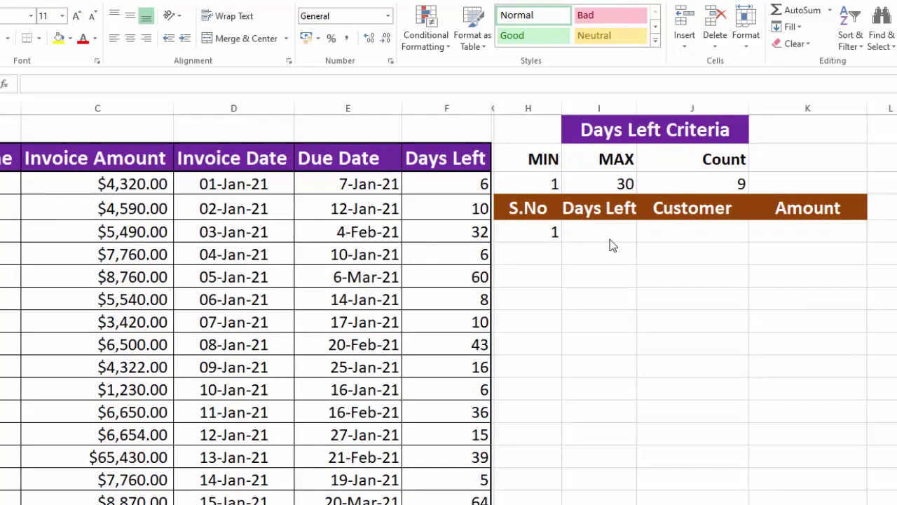
Begin an IF formula in H6 with the logical test H5+1>$J$3, keeping the count reference absolute
scroll(548, 252, down, 2)
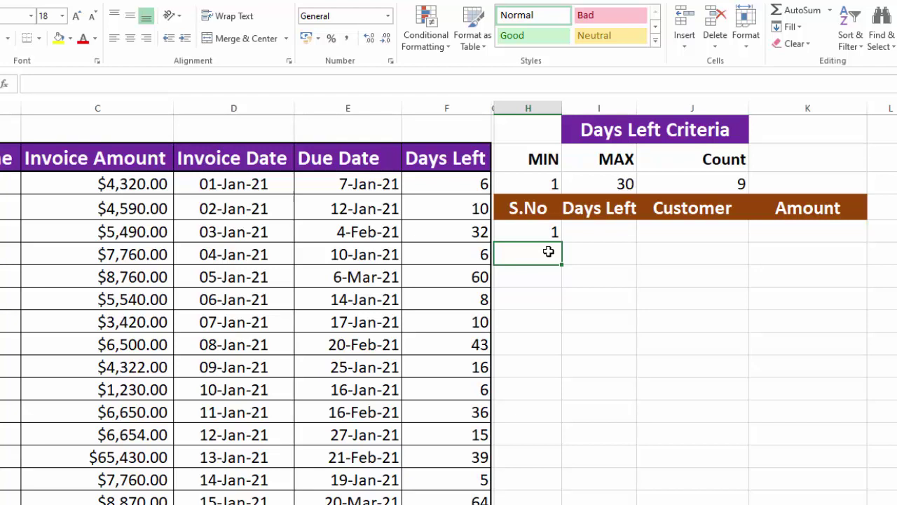
text(=if)
key(Tab)
click(536, 236)
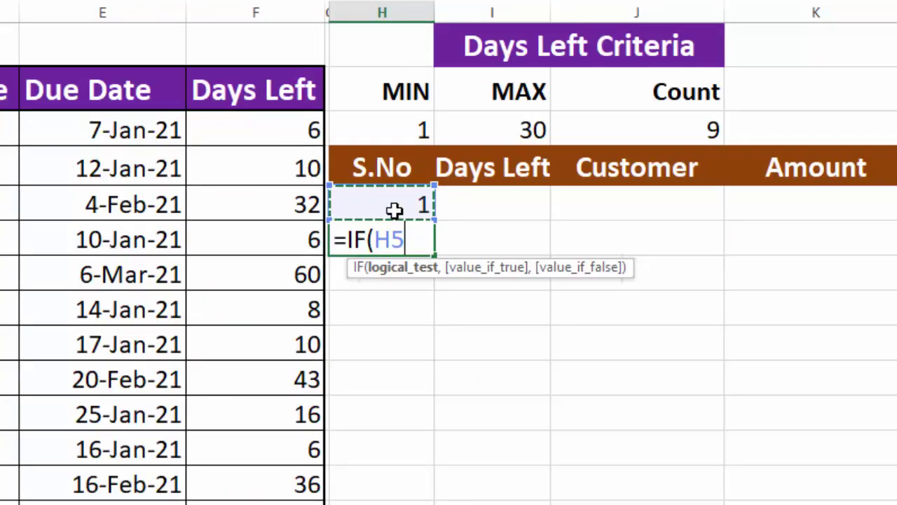
text(+1>)
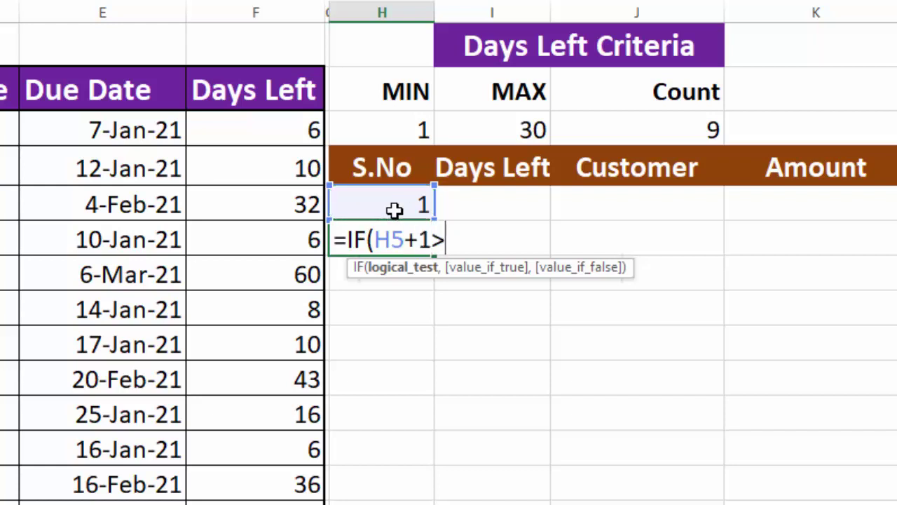
click(669, 131)
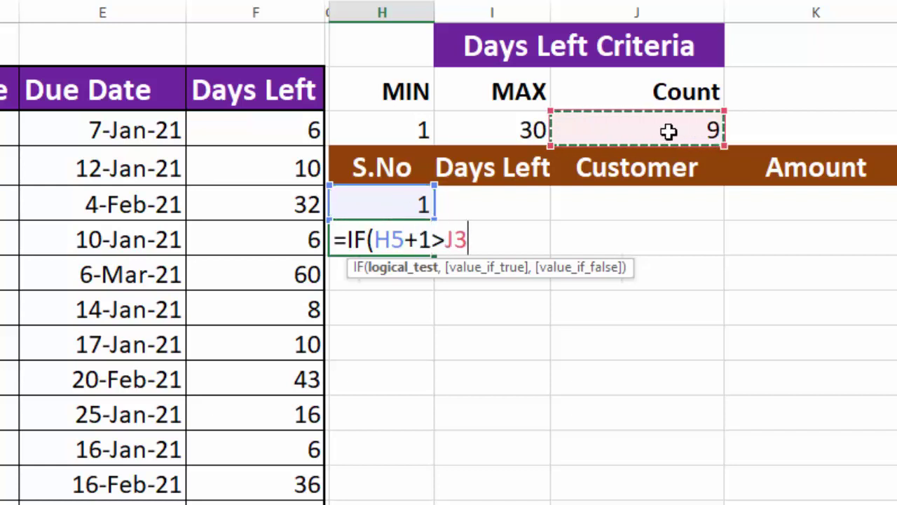
key(F4)
text(,)
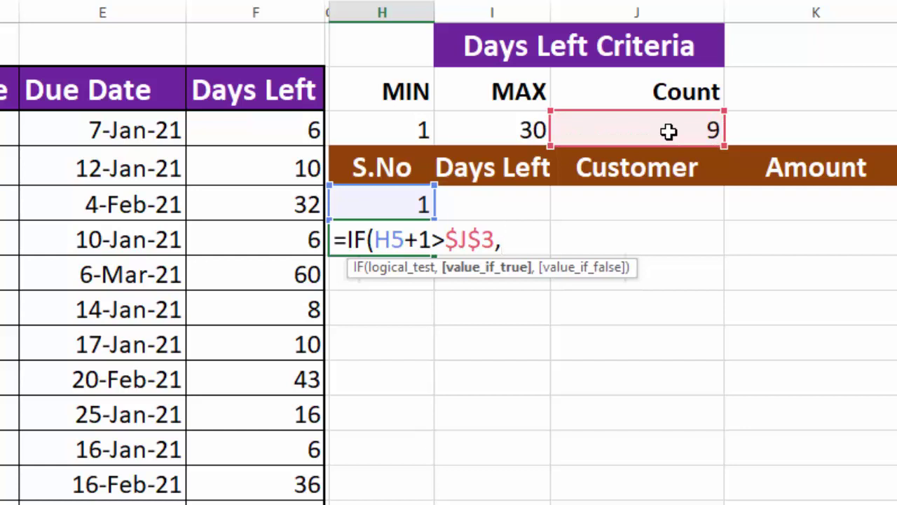
Complete the H6 formula with "" if true and H5+1 if false, and fill it down the S.No column
text("",)
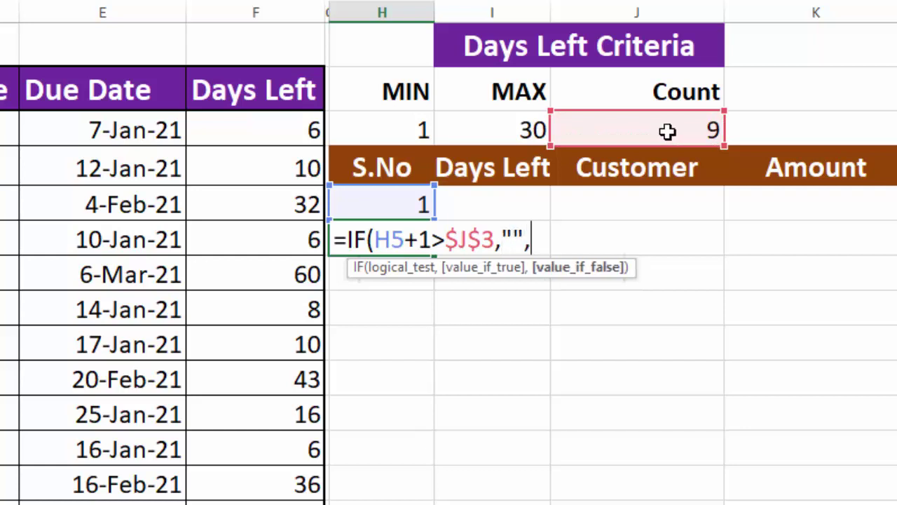
click(372, 211)
text(+1)
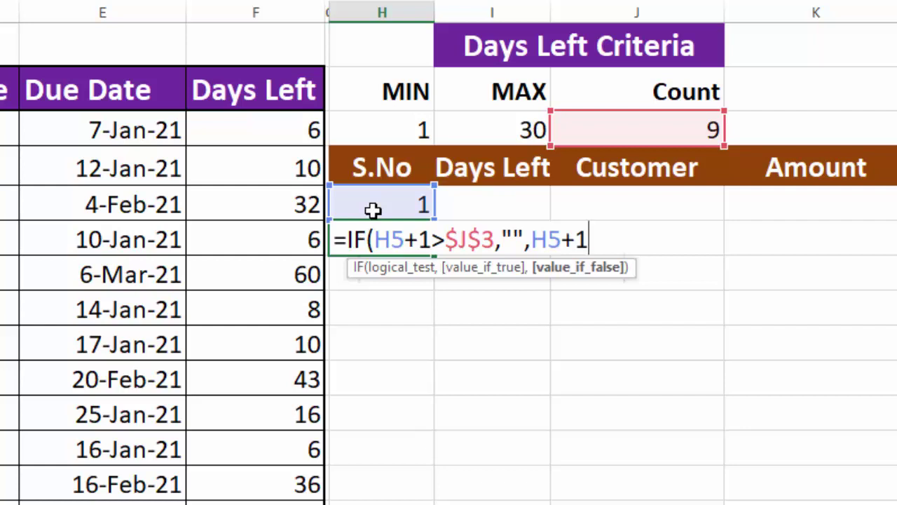
text(),)
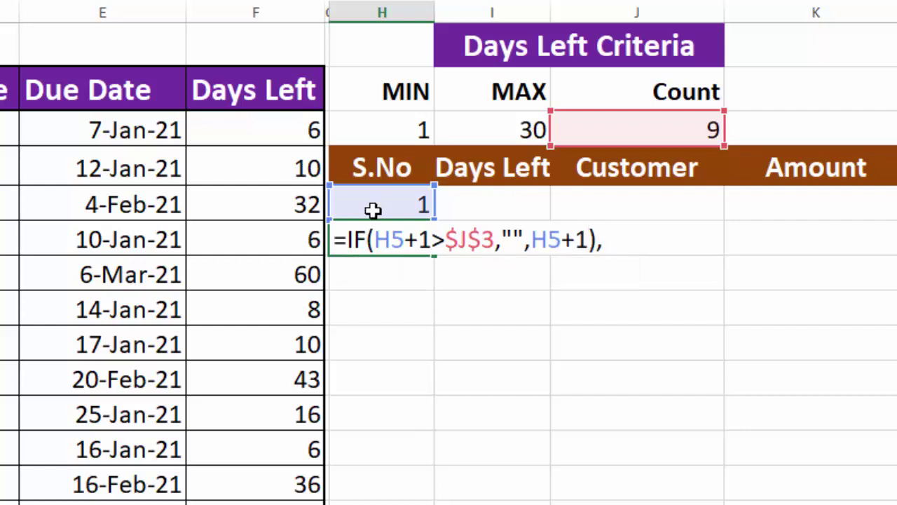
key(BackSpace)
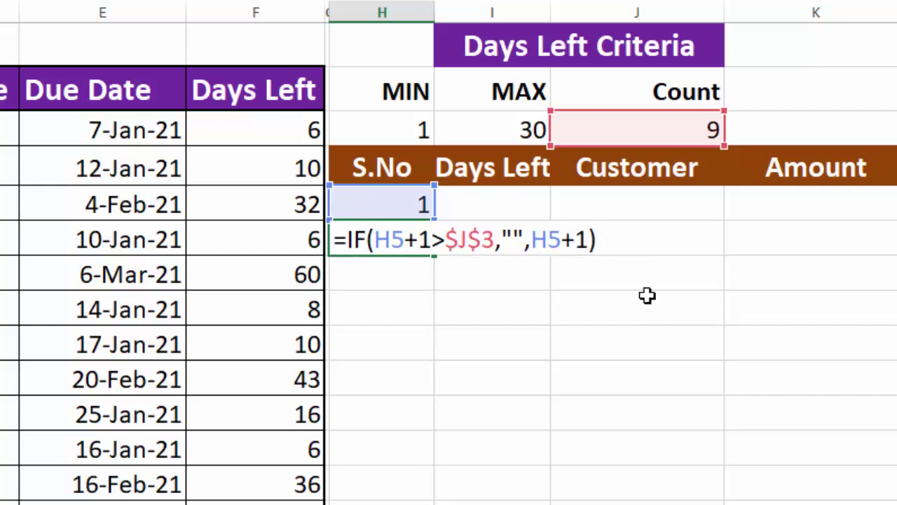
text(,""))
key(BackSpace)
key(BackSpace)
key(BackSpace)
key(BackSpace)
key(ctrl+Return)
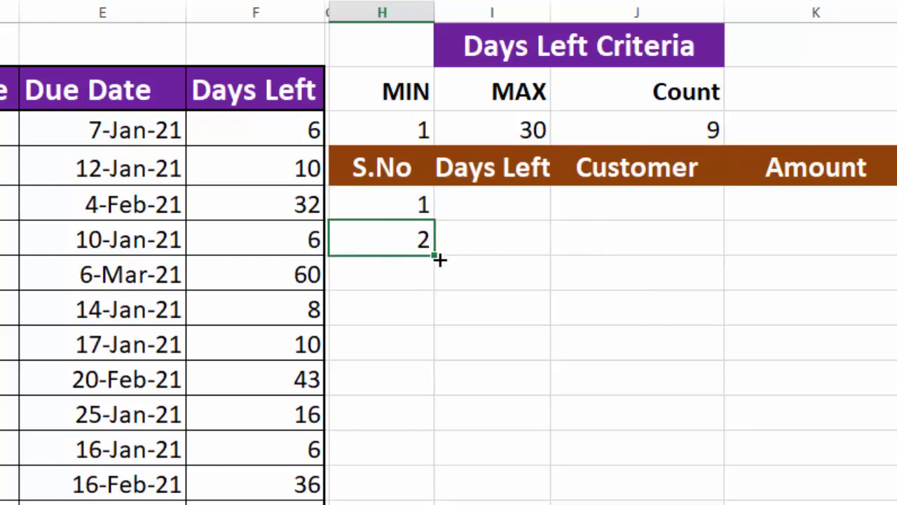
drag(440, 260, 430, 489)
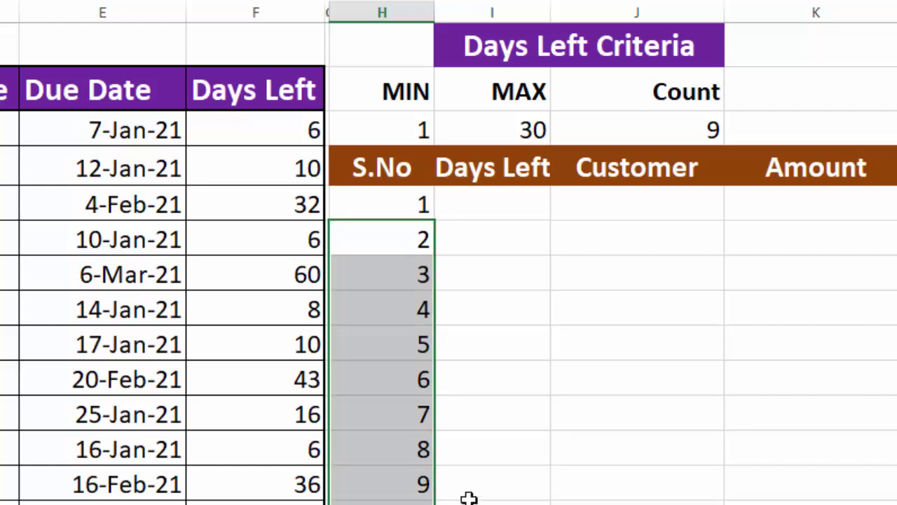
Wrap the H6 formula in IFERROR with "" as the error value and refill it down the S.No column
double_click(396, 240)
click(345, 240)
text(IFERROR)
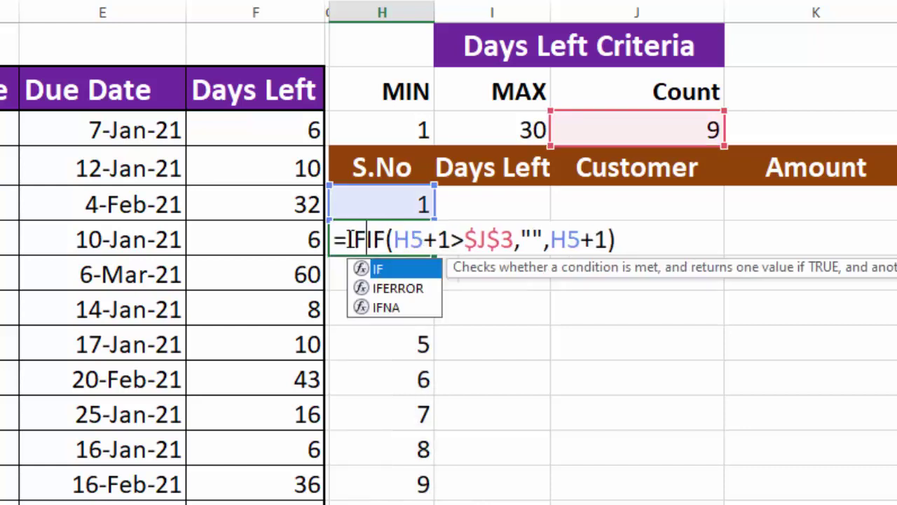
text(()
click(710, 239)
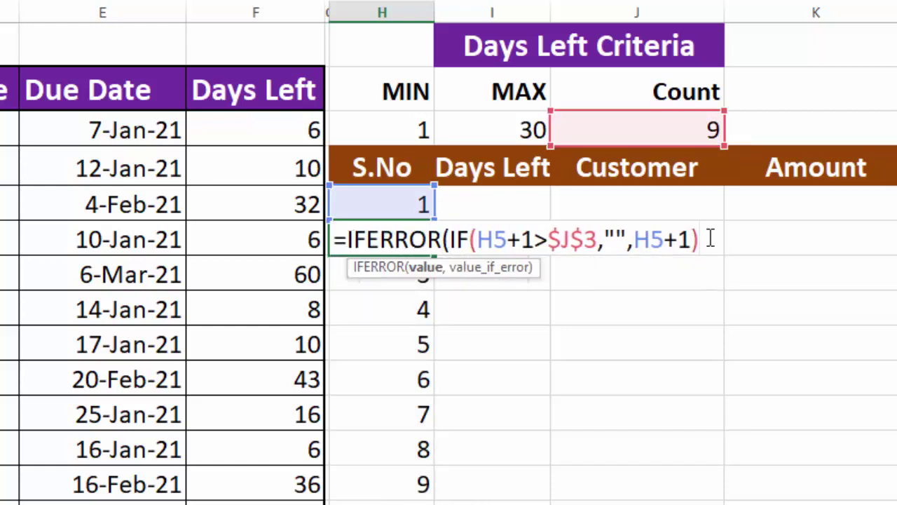
text(,""))
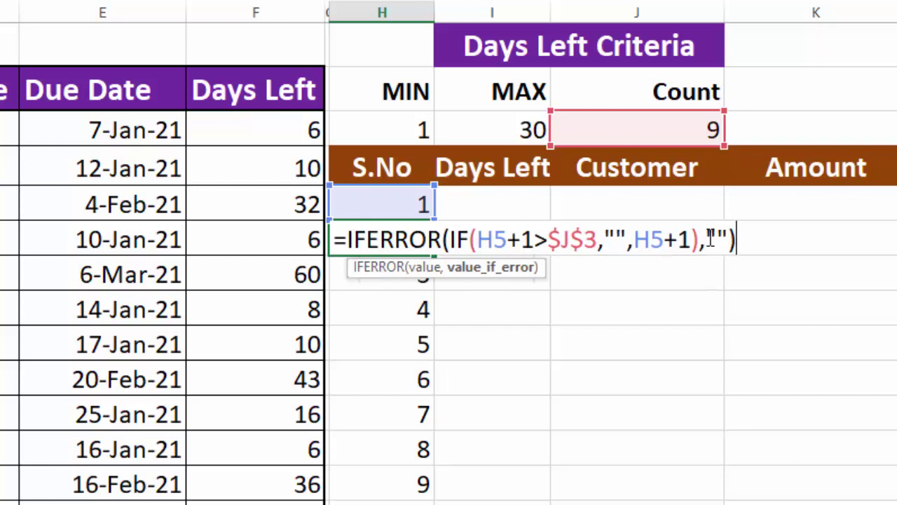
key(Return)
key(Up)
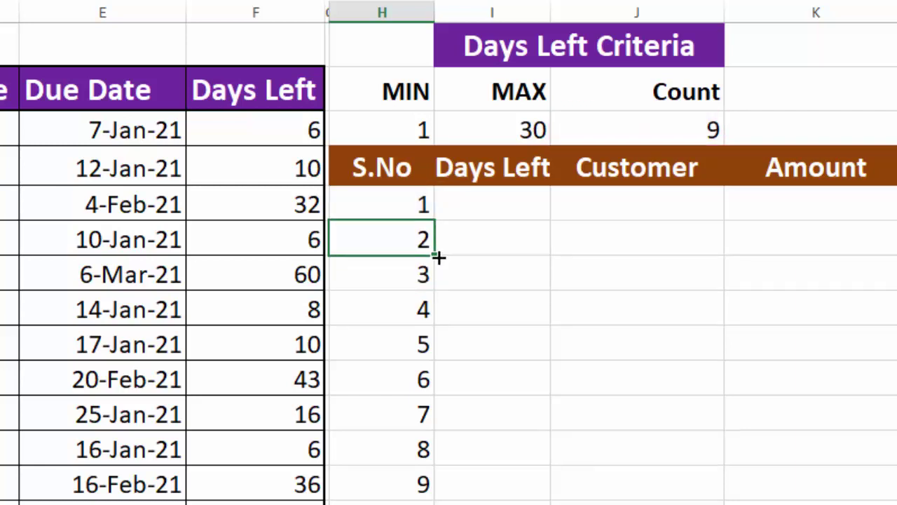
scroll(456, 379, down, 1)
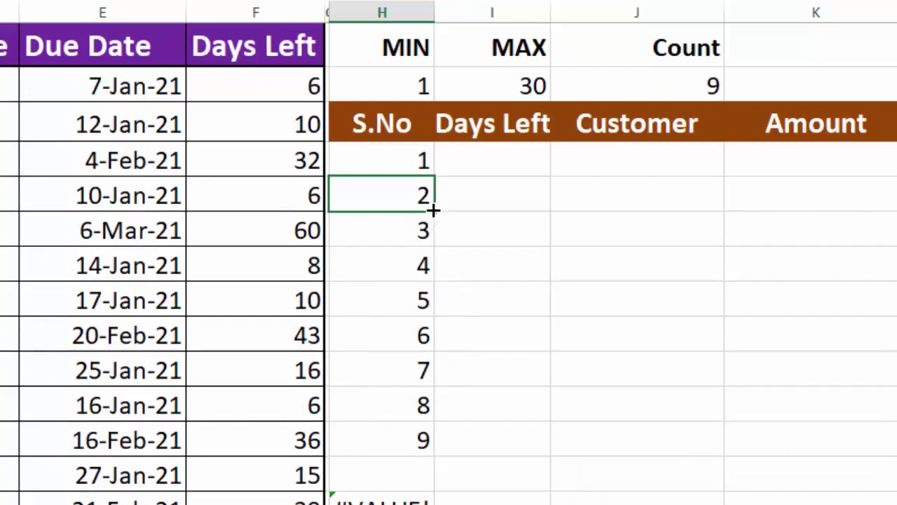
drag(434, 211, 421, 484)
Begin a formula in I5 under Days Left with =IFERROR(LARGE(IF(
click(494, 155)
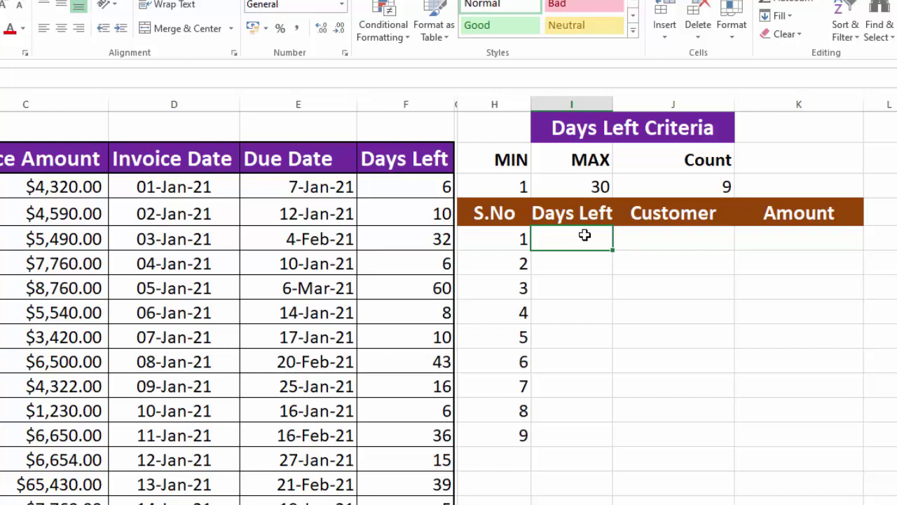
text(=)
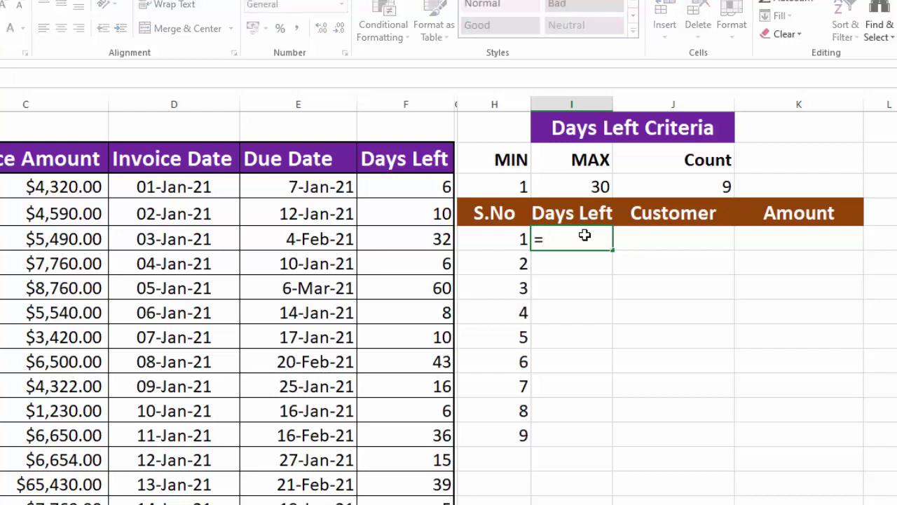
text(IFERROR)
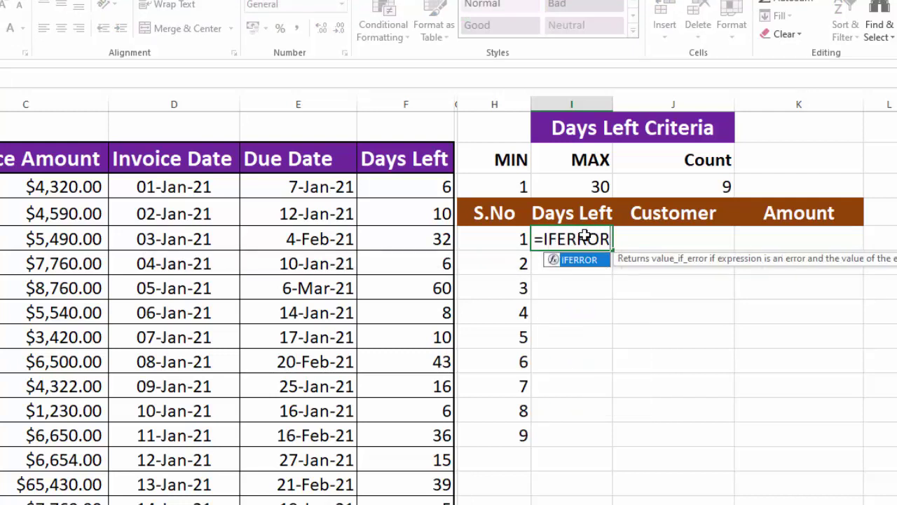
text(()
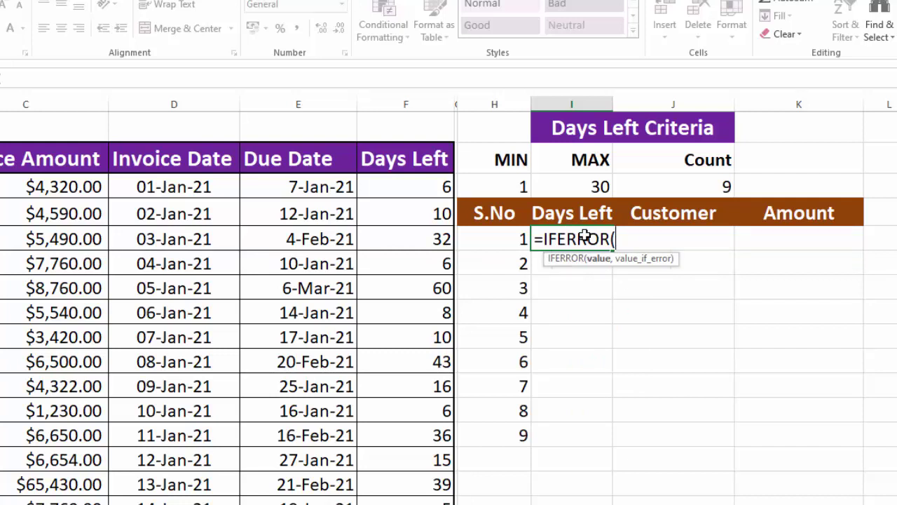
text(LARGE)
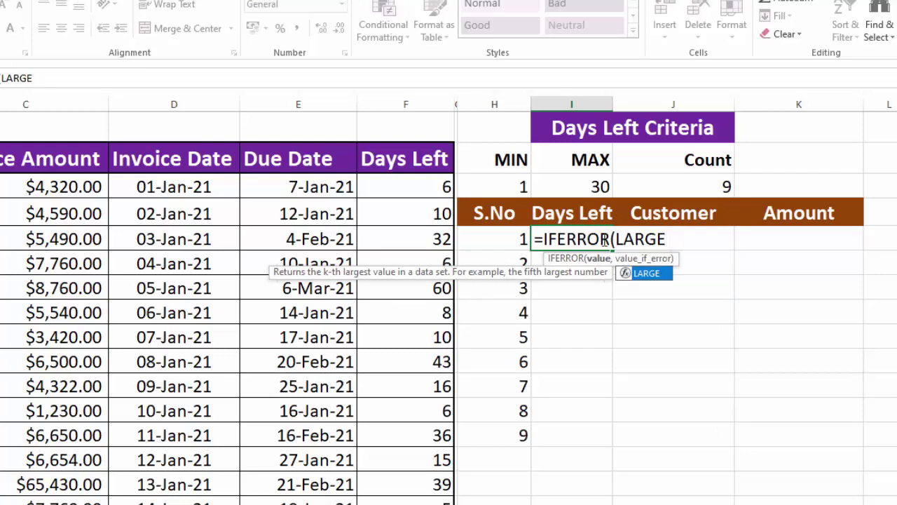
double_click(650, 276)
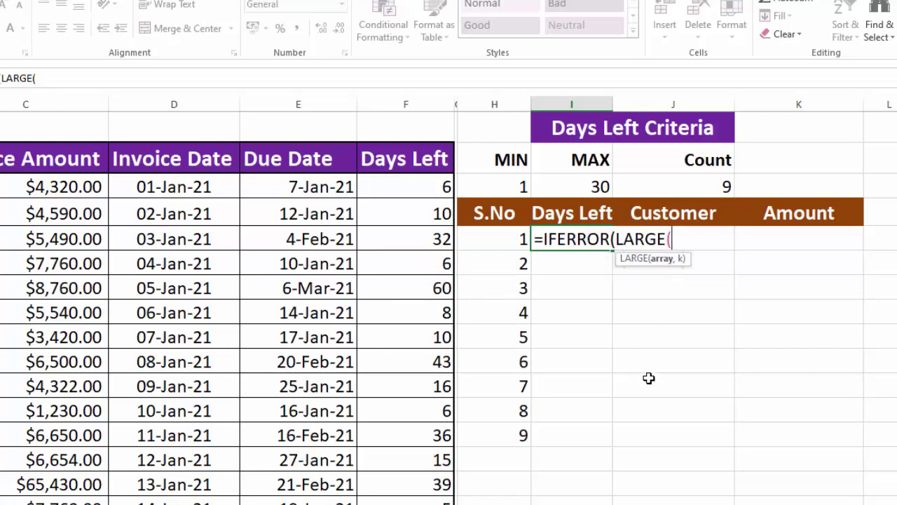
text(IF)
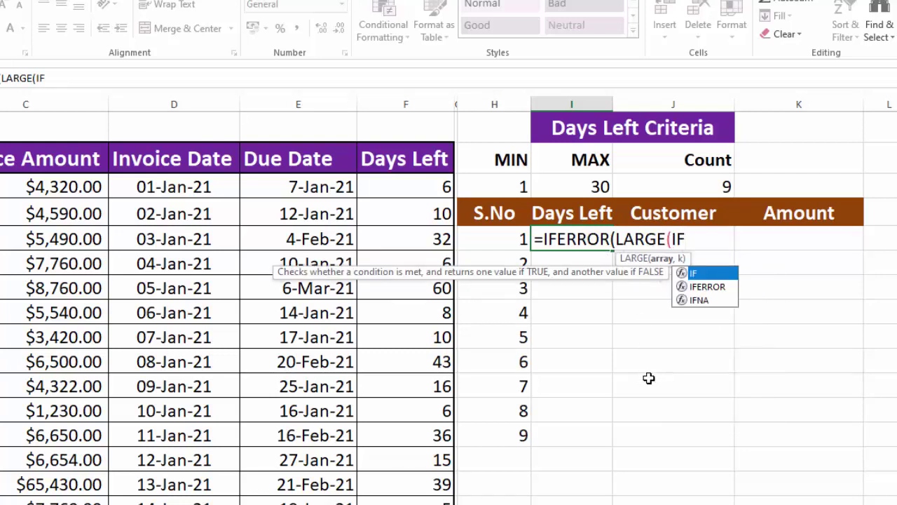
text(()
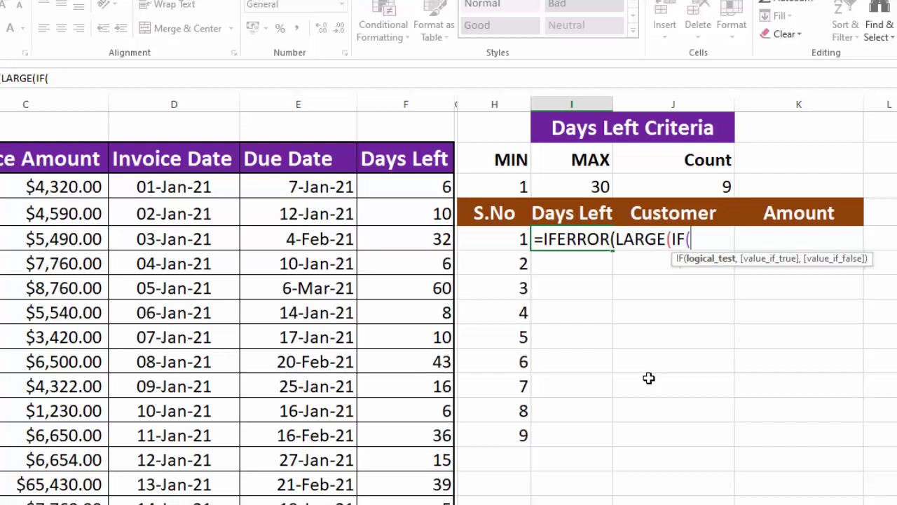
click(510, 184)
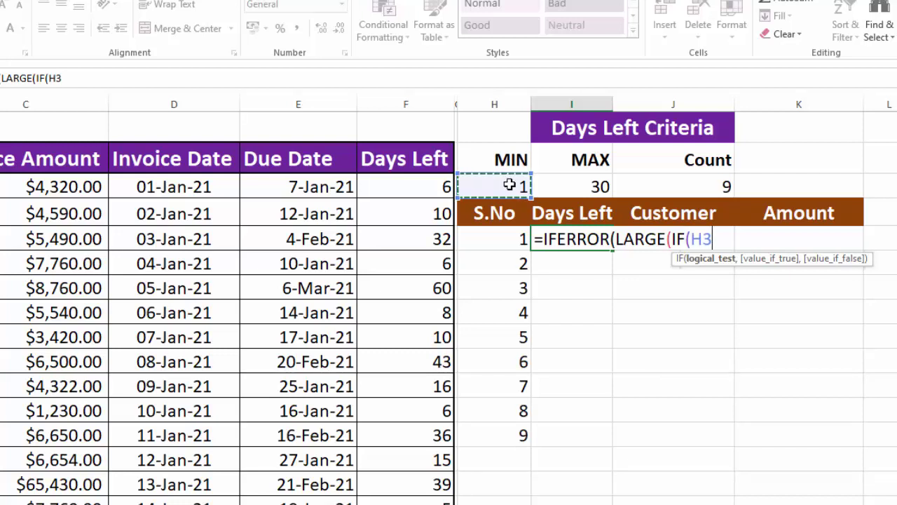
text(>=)
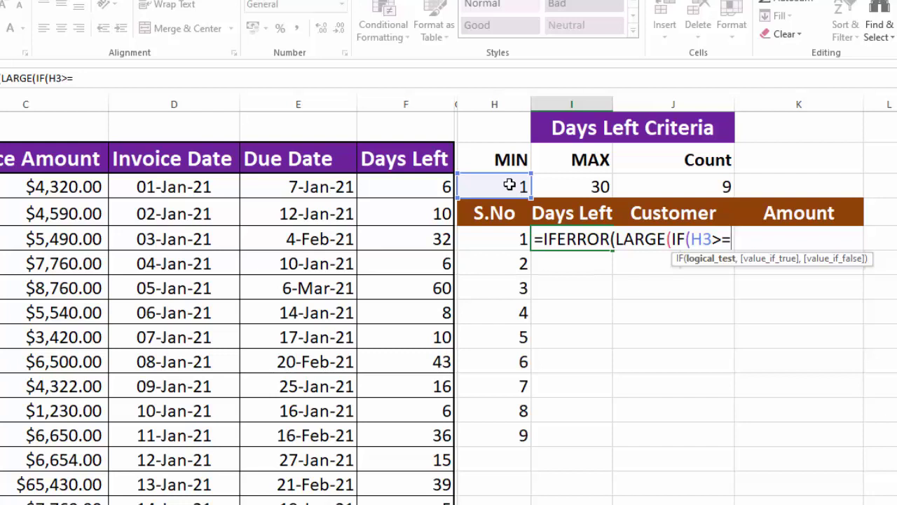
key(BackSpace)
key(BackSpace)
key(BackSpace)
key(BackSpace)
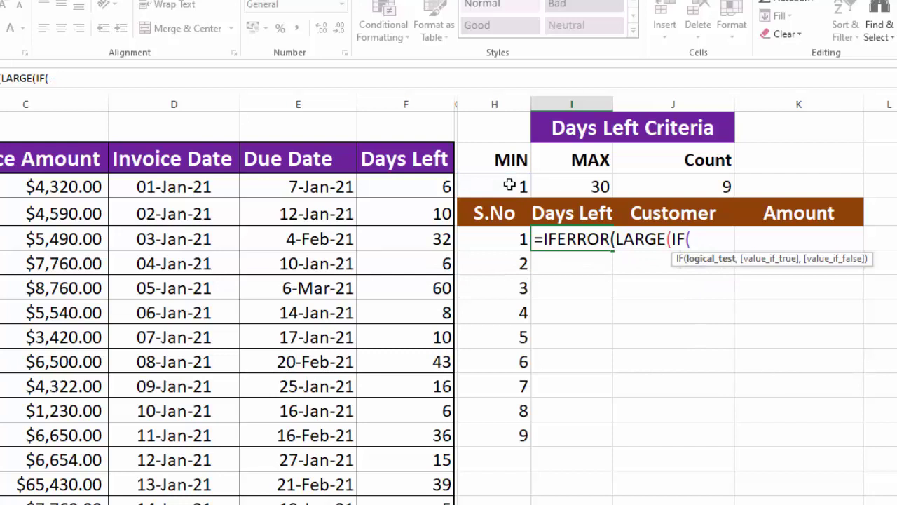
Add the source table's Days Left range to the IF function as the absolute reference $F$3:$F$17
drag(401, 184, 413, 504)
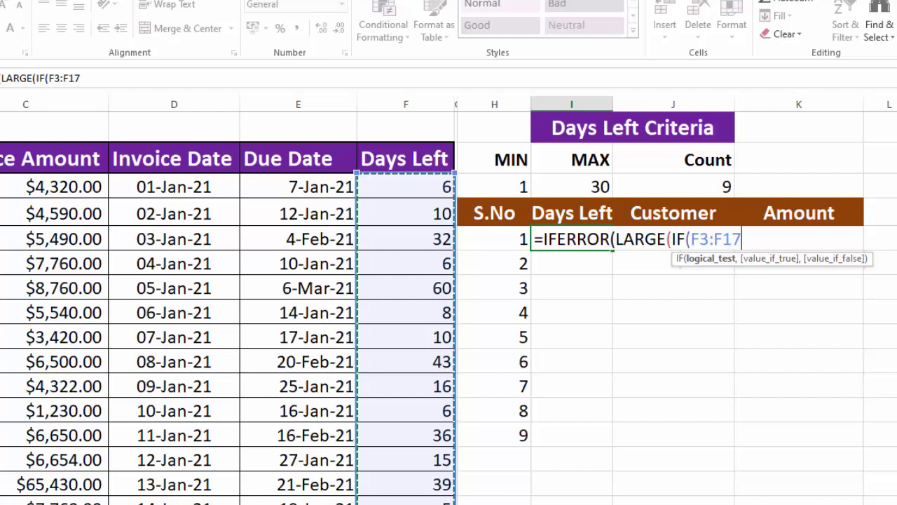
key(F5)
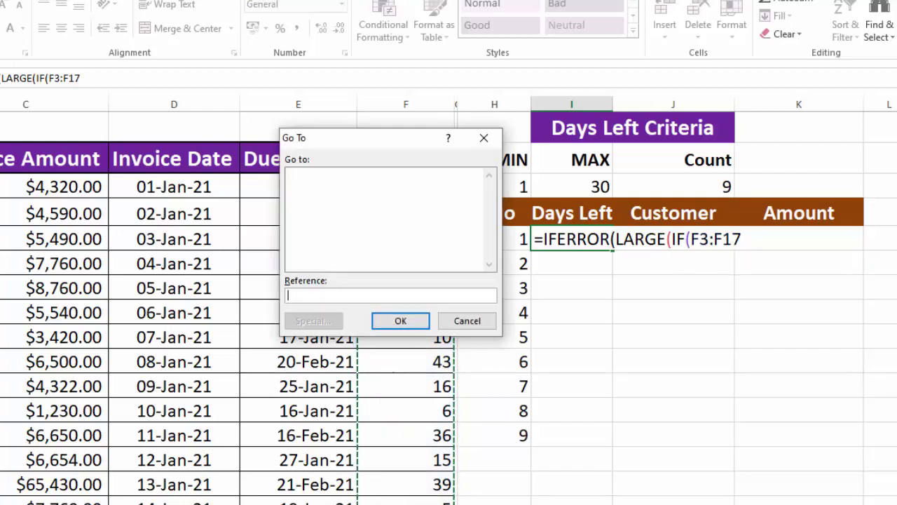
click(474, 322)
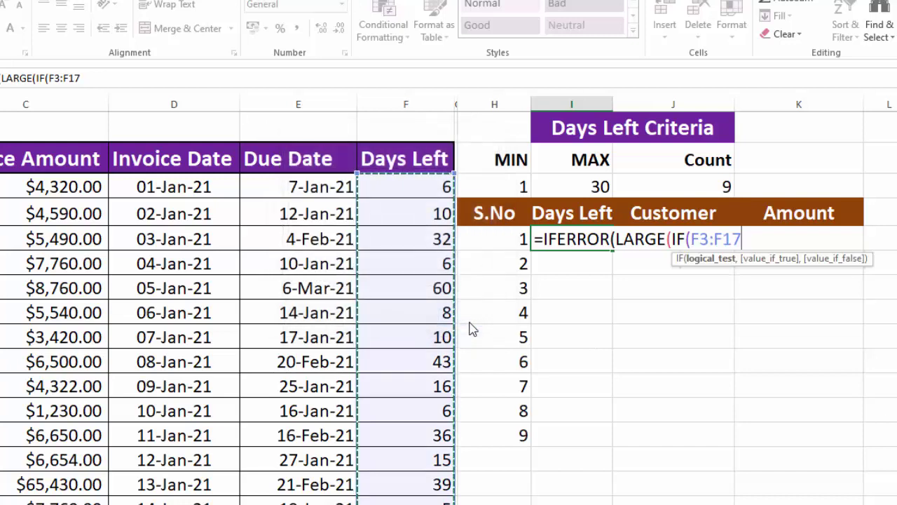
key(F4)
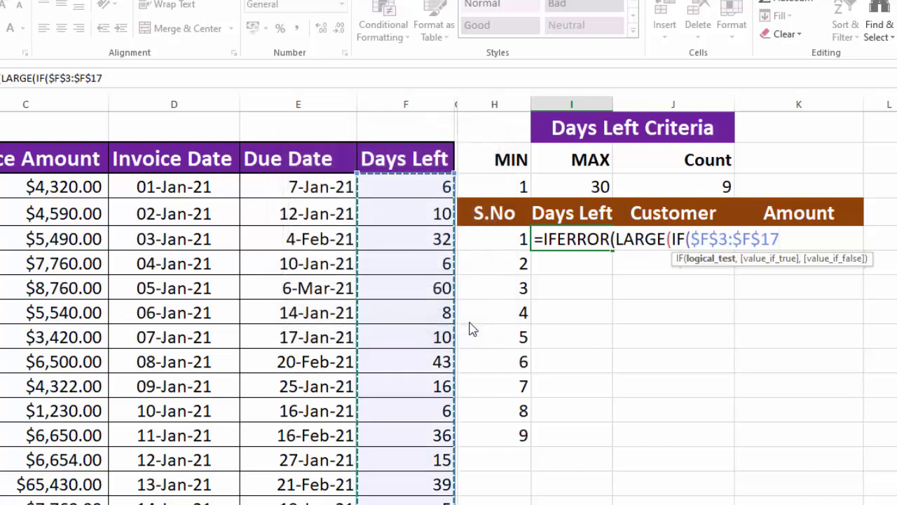
Continue the I5 formula after the range with ,>=$H$3, keeping the MIN reference absolute
text(,>)
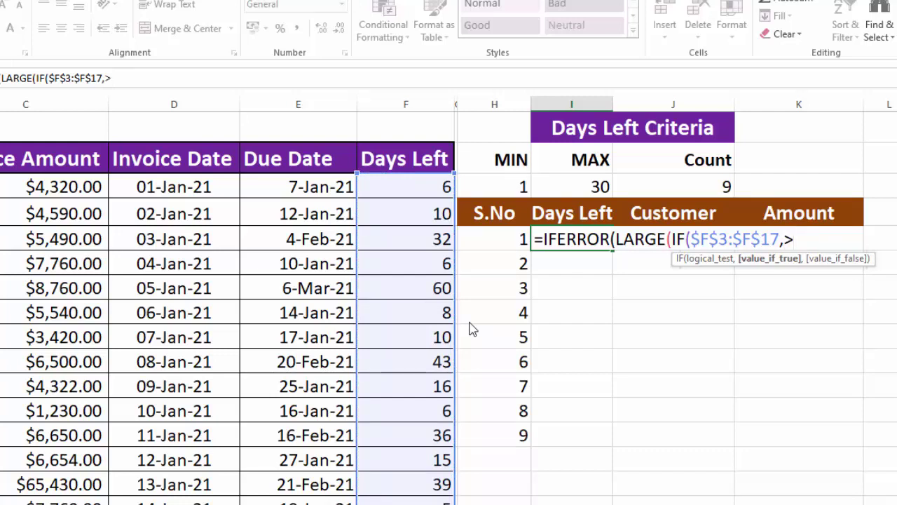
text(=)
click(506, 182)
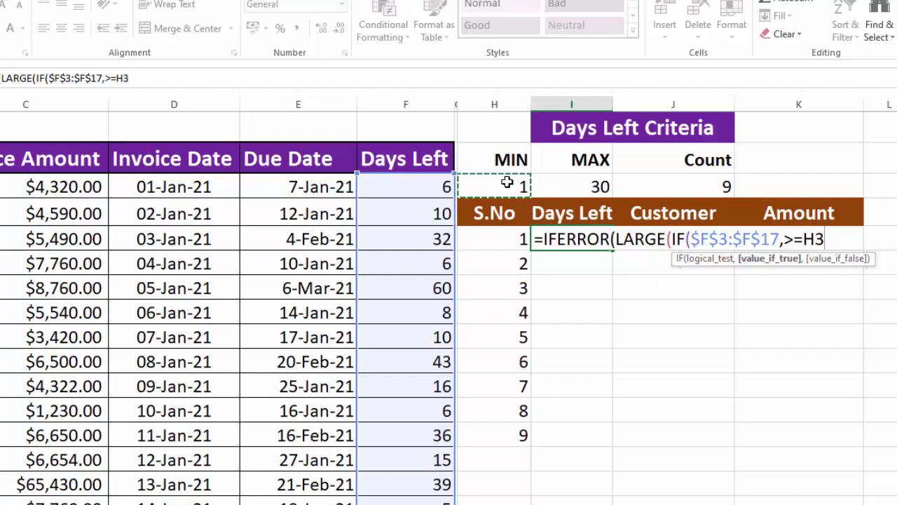
text(,)
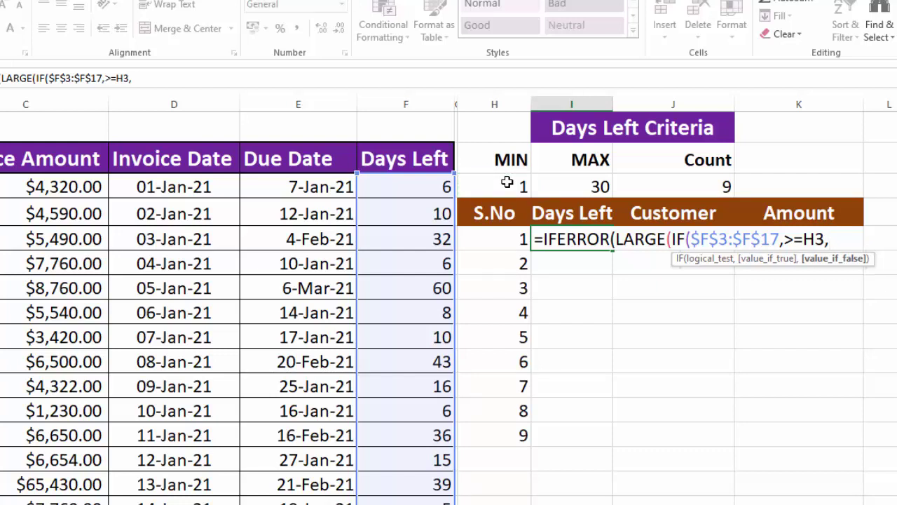
key(BackSpace)
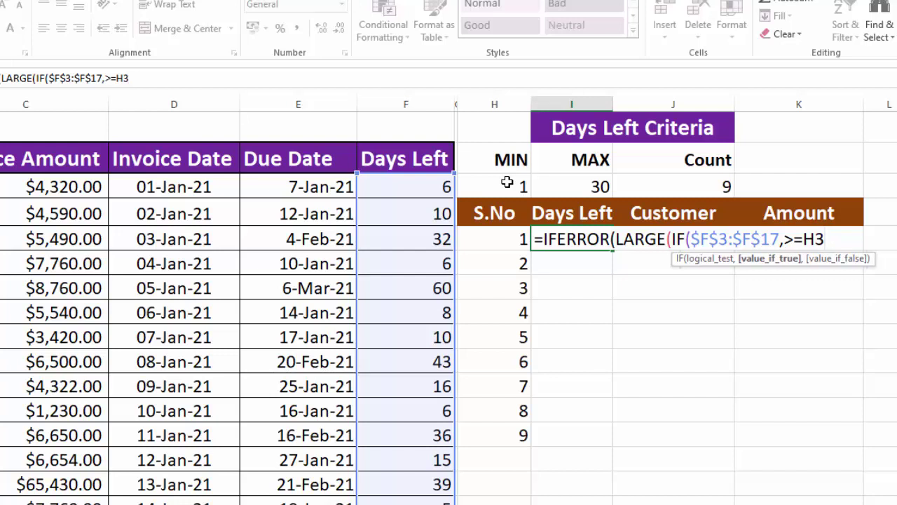
key(F4)
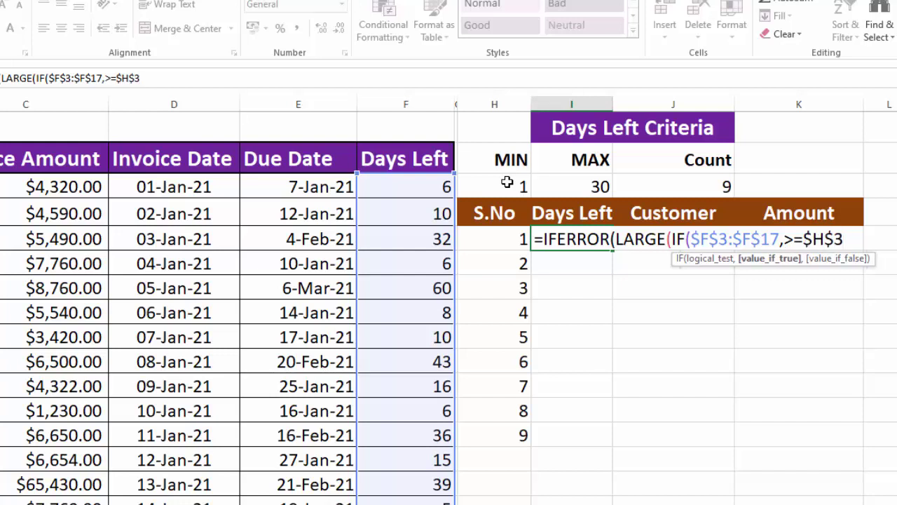
Nest a second IF in the I5 formula with the logical test $F$3:$F$17<=$I$3, using absolute references
text(,)
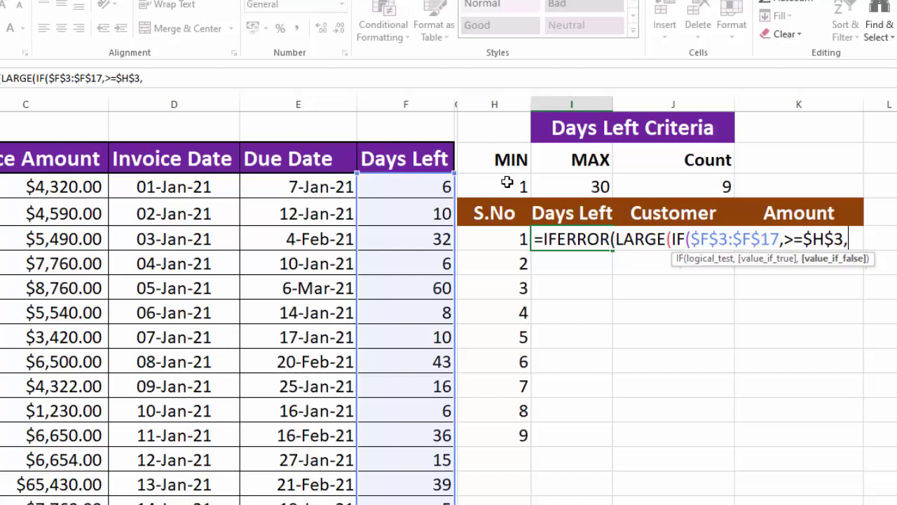
text(IF)
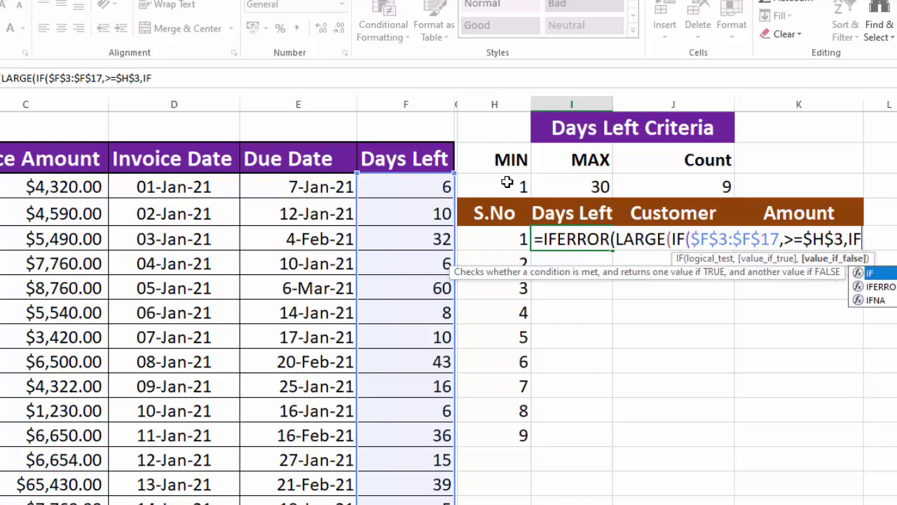
text(()
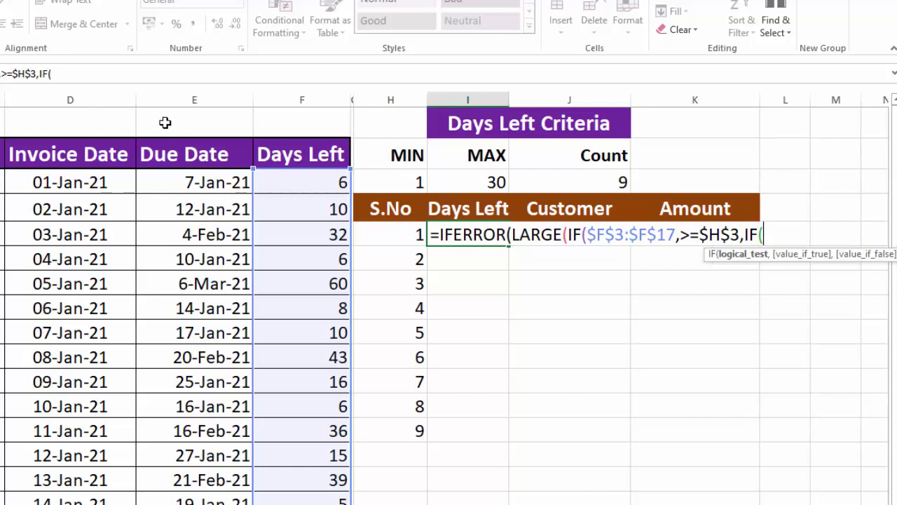
drag(290, 181, 297, 504)
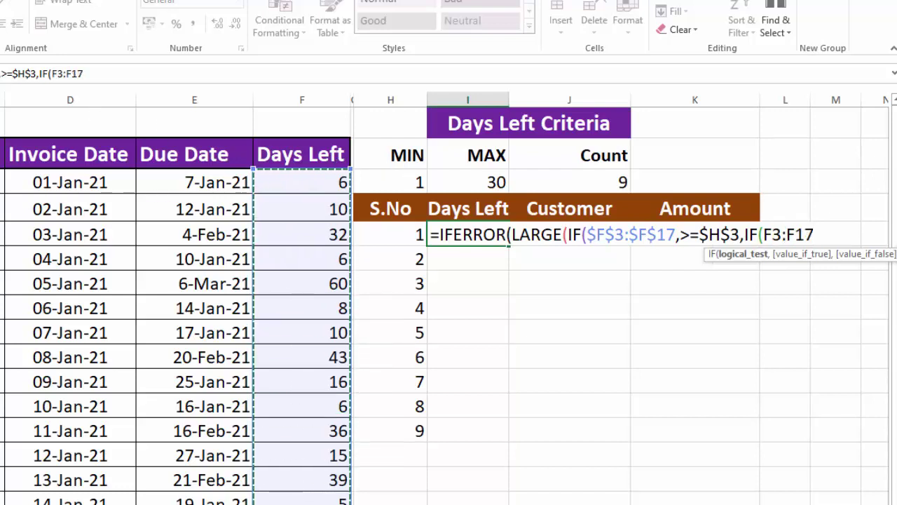
key(F4)
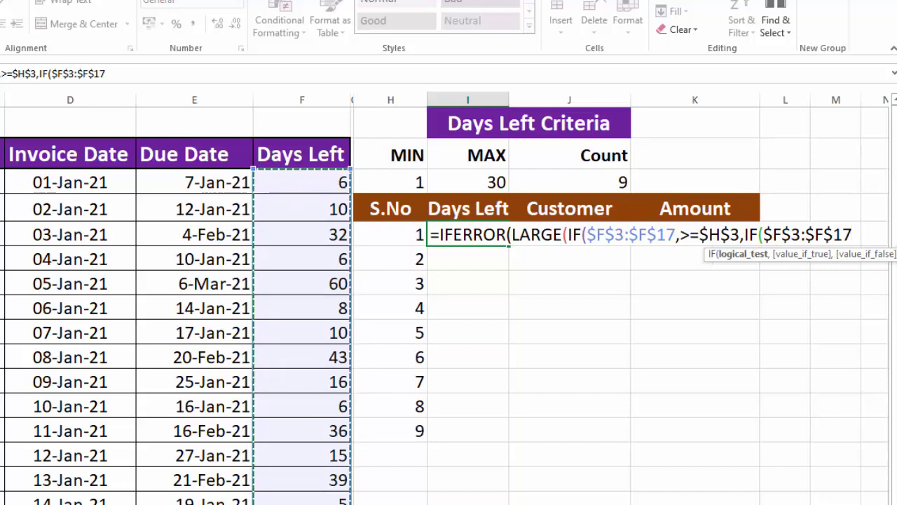
text(<=)
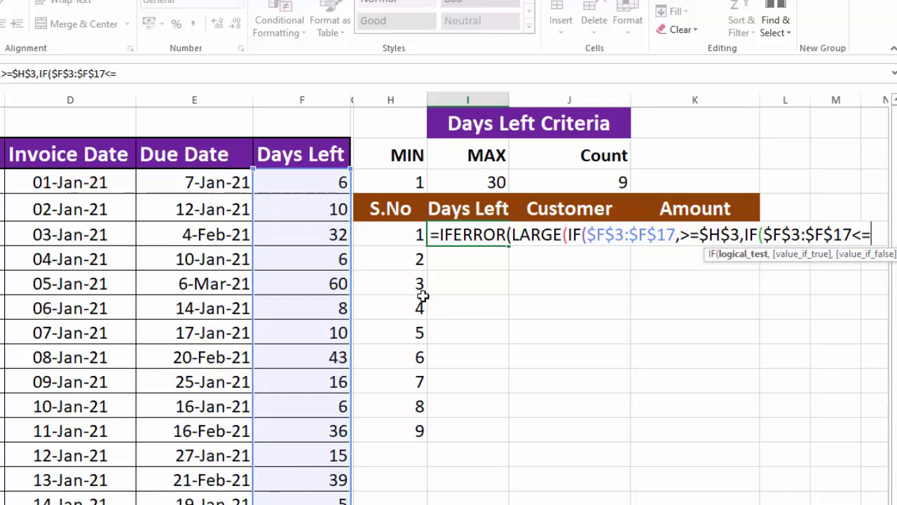
click(482, 180)
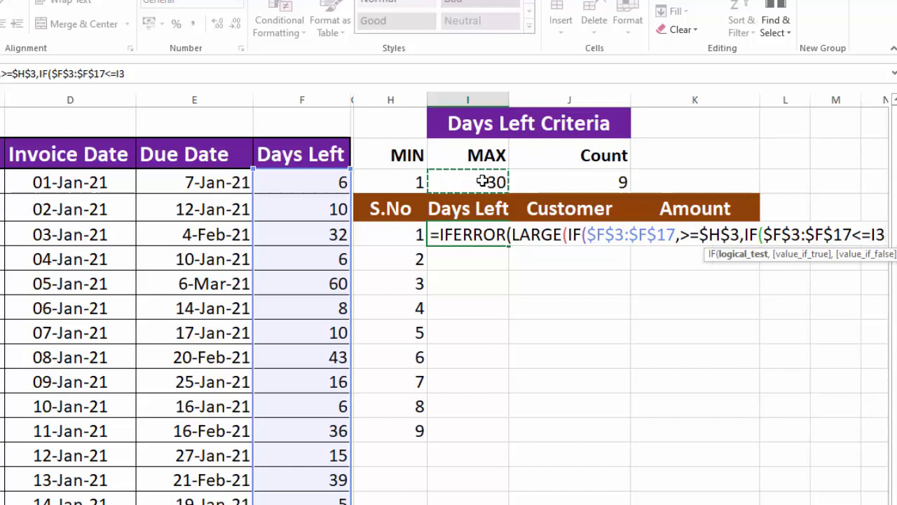
key(F4)
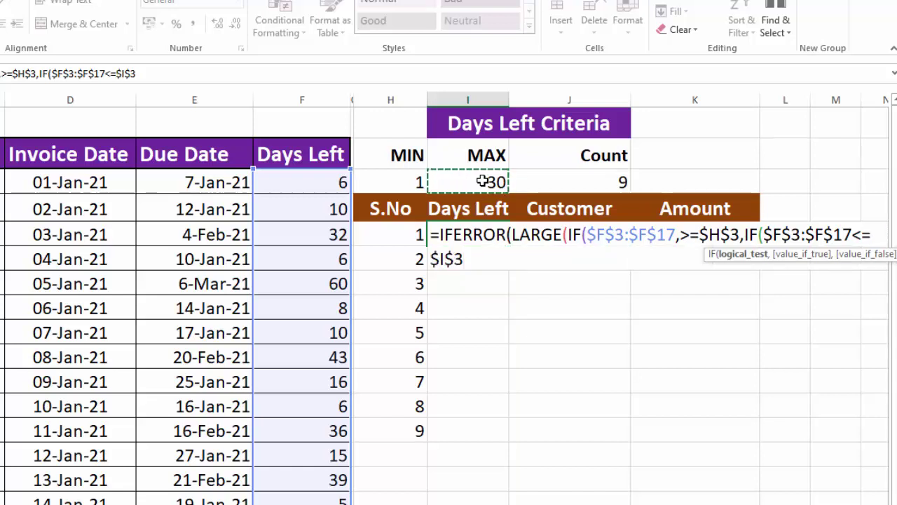
Set the nested IF's true value to $F$3:$F$17 and close both IF functions
text(,)
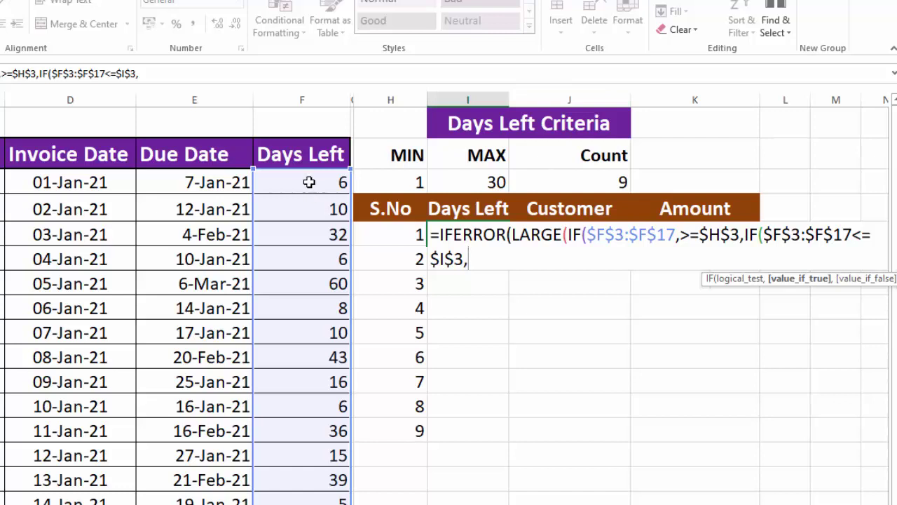
drag(304, 186, 310, 504)
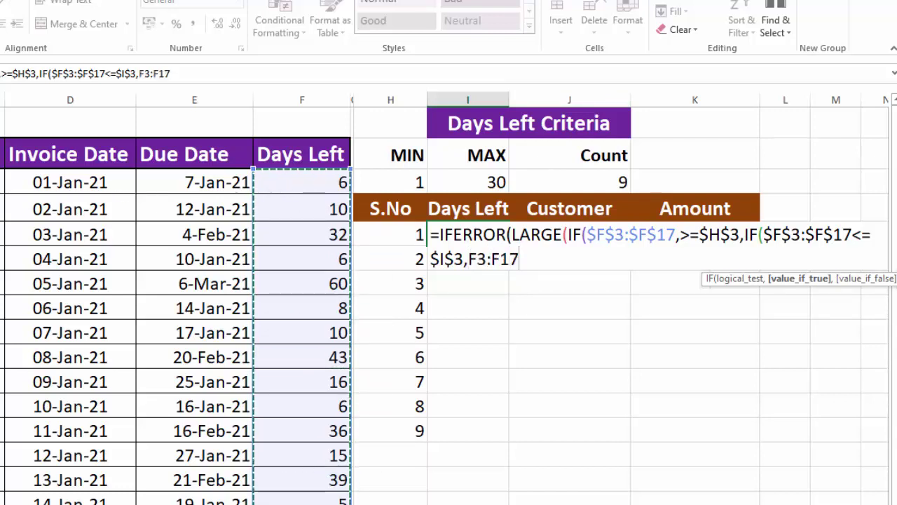
key(F4)
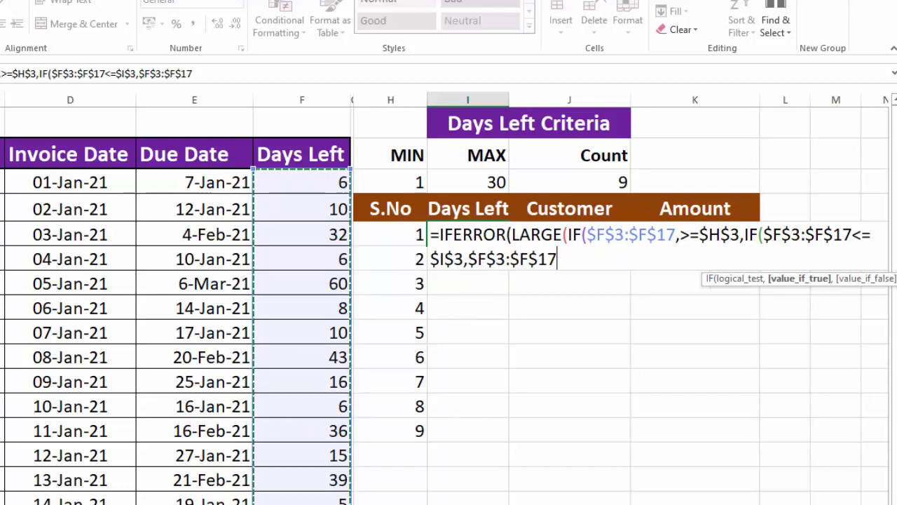
text()))
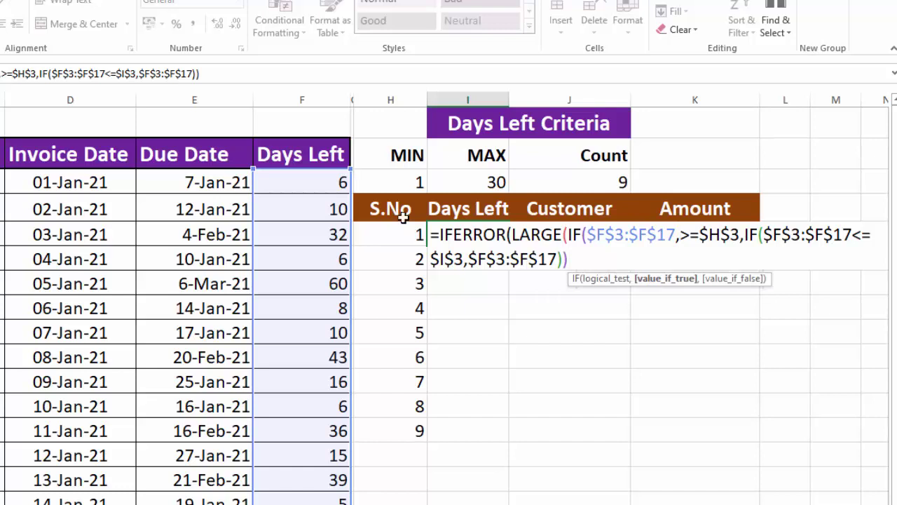
Insert H3 before >=$H$3 in the I5 formula and add H5 as the k argument of LARGE
click(410, 182)
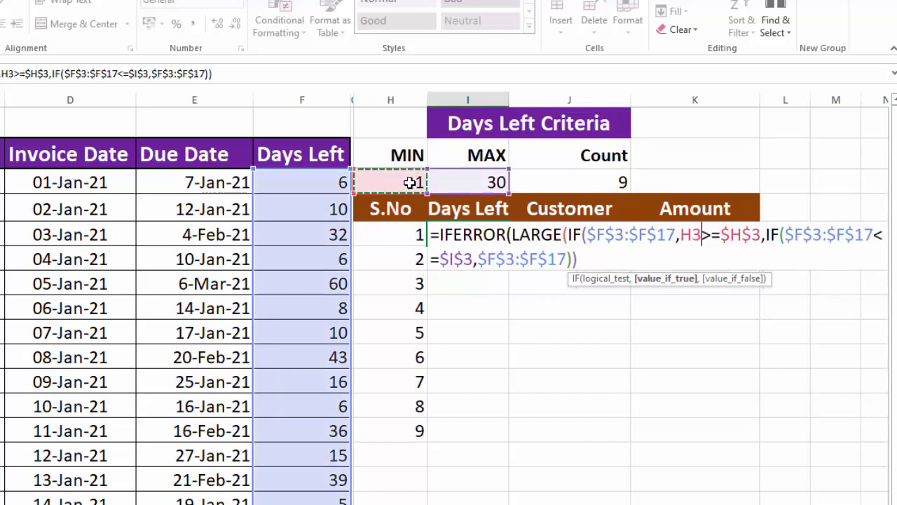
click(586, 260)
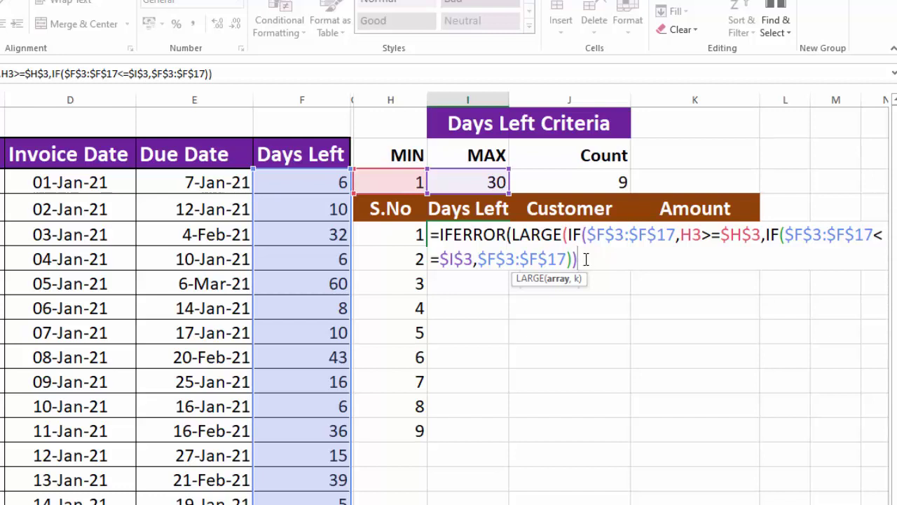
text(,)
click(394, 238)
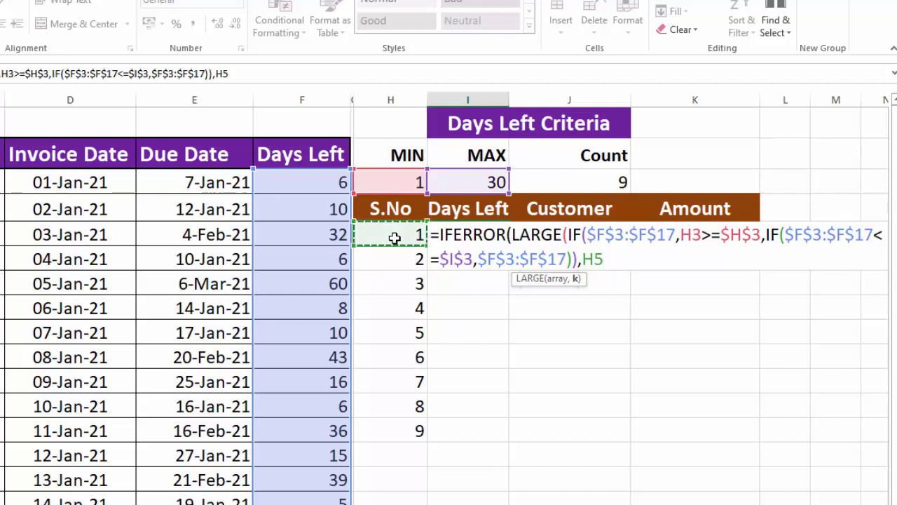
Close the LARGE and IFERROR functions in the I5 formula and try to enter it without an error value
text()))
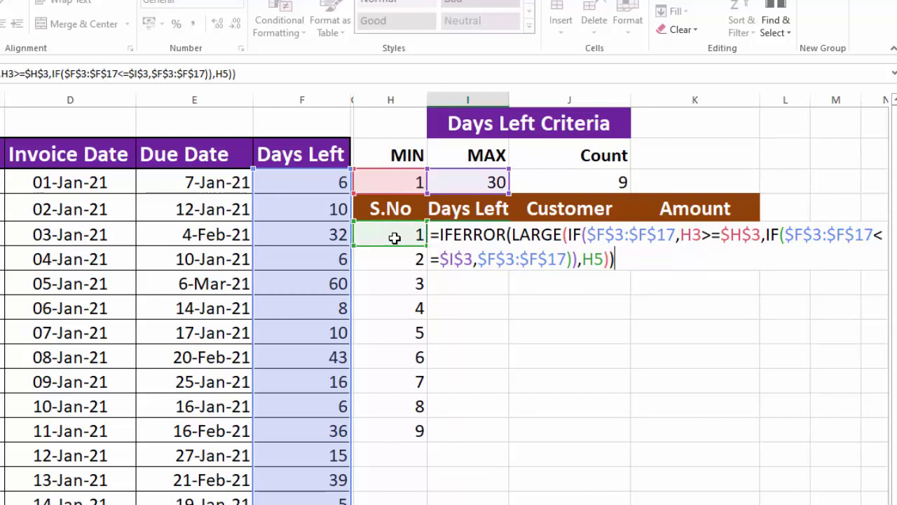
key(Return)
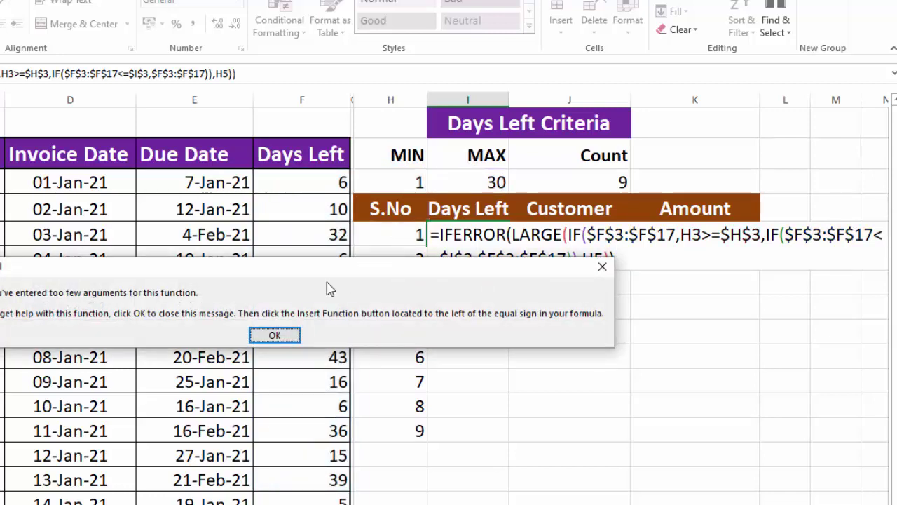
click(294, 332)
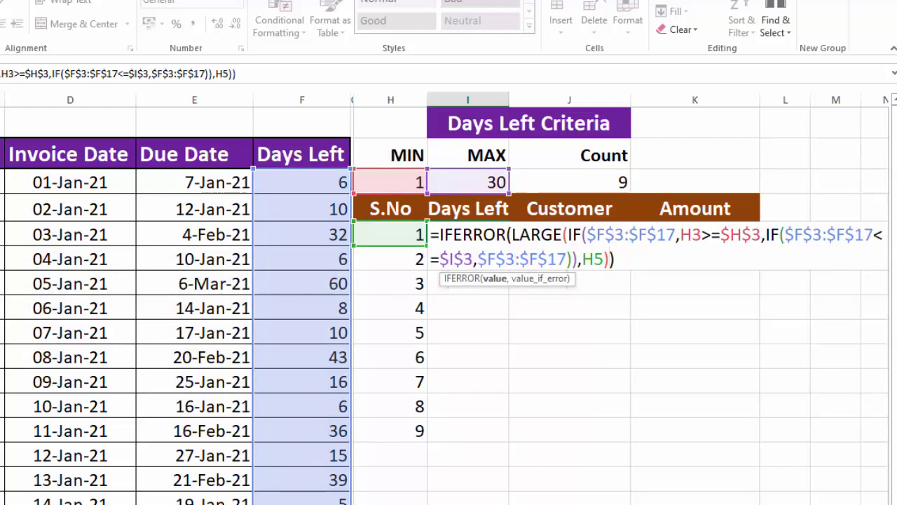
scroll(449, 302, down, 1)
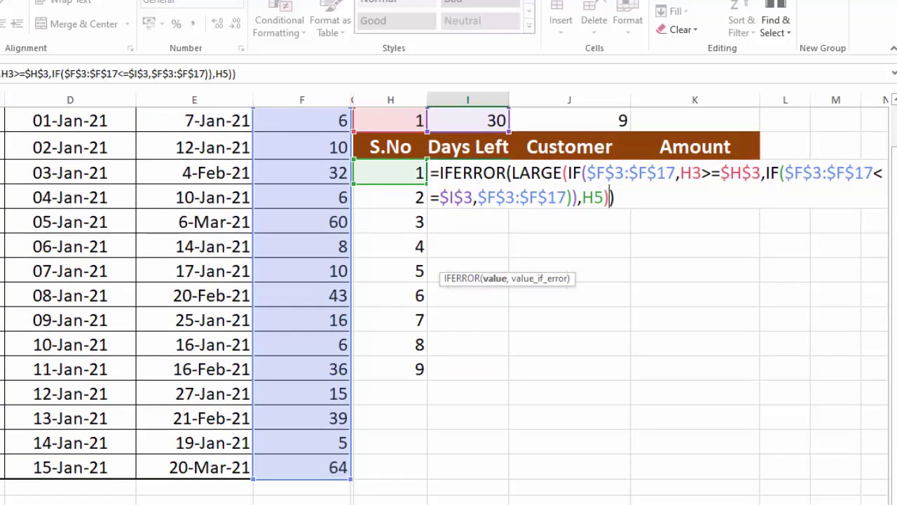
scroll(724, 407, up, 1)
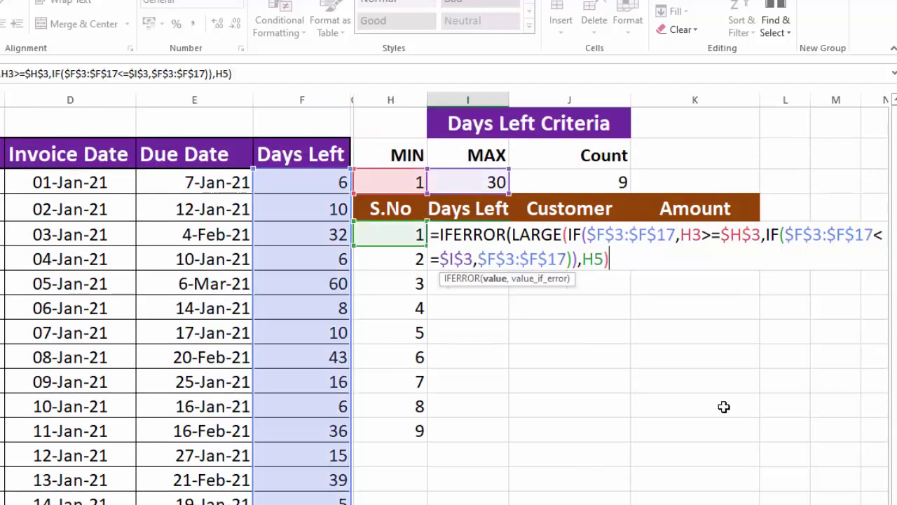
Try to enter the I5 array formula with "" placed directly after LARGE's closing parenthesis, without a separating comma
text("")
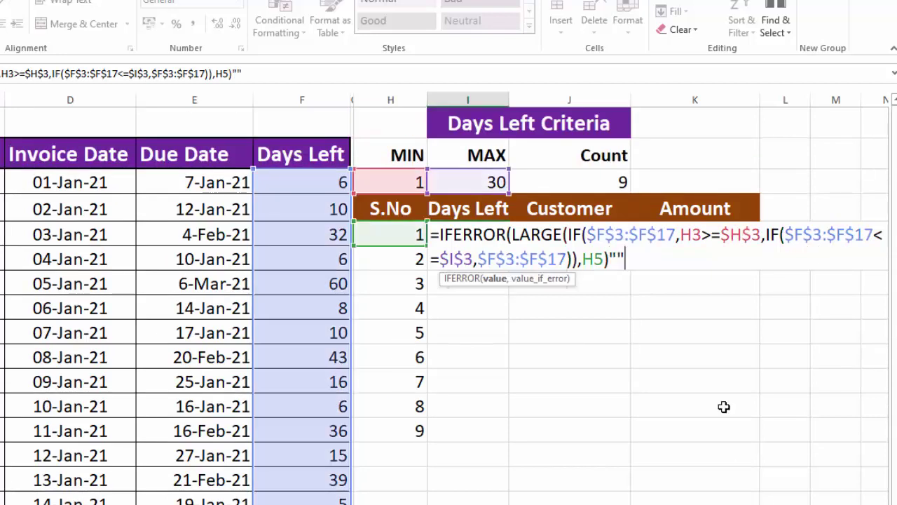
text())
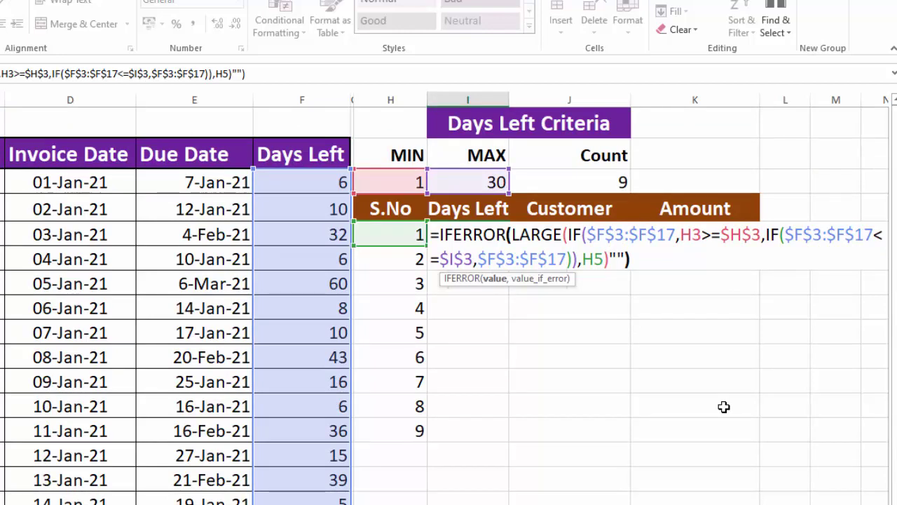
key(ctrl+shift+Return)
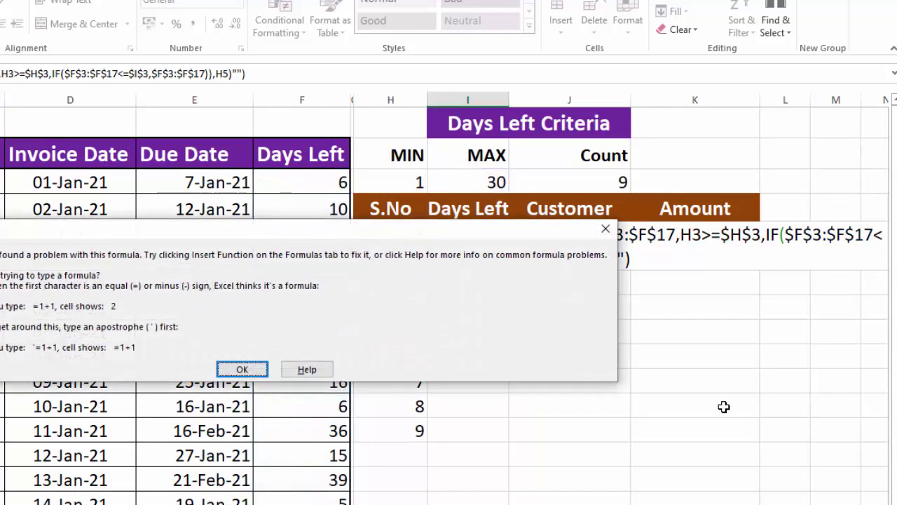
click(259, 369)
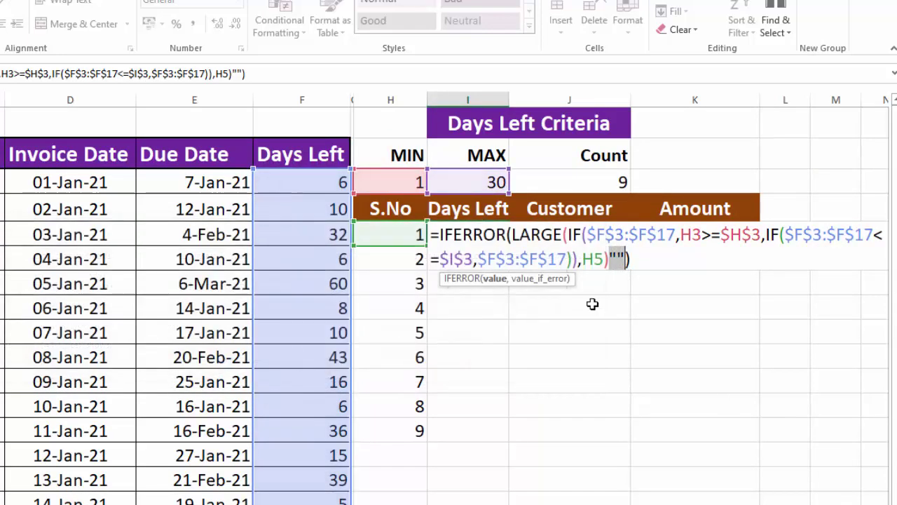
Move the "" to directly after H5 inside LARGE and try to enter the I5 formula again
key(BackSpace)
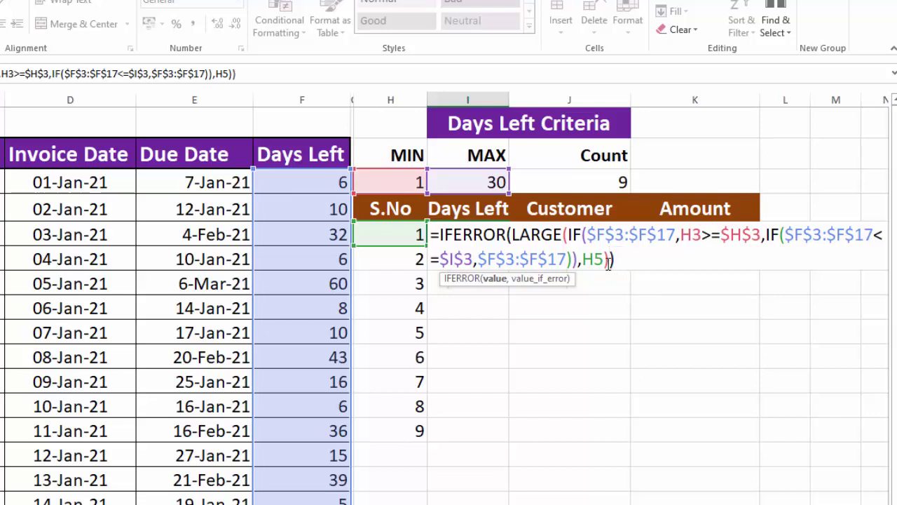
key(Left)
text("")
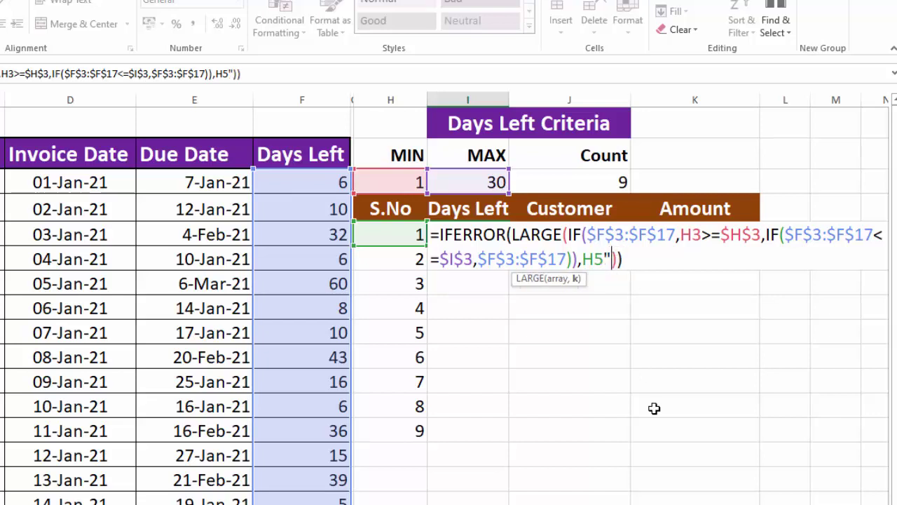
click(639, 259)
key(Return)
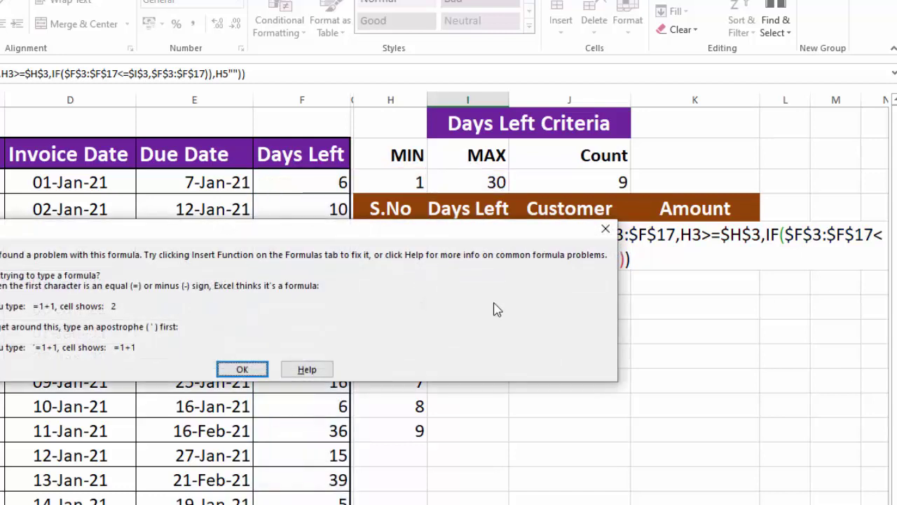
click(242, 369)
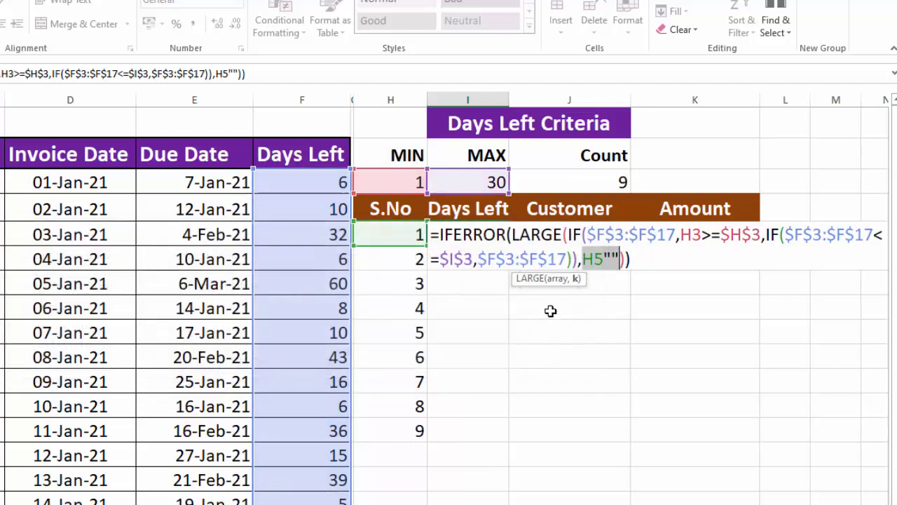
Make "" the IFERROR value_if_error argument, so I5 ends in H5),""), and enter it as an array formula
click(603, 270)
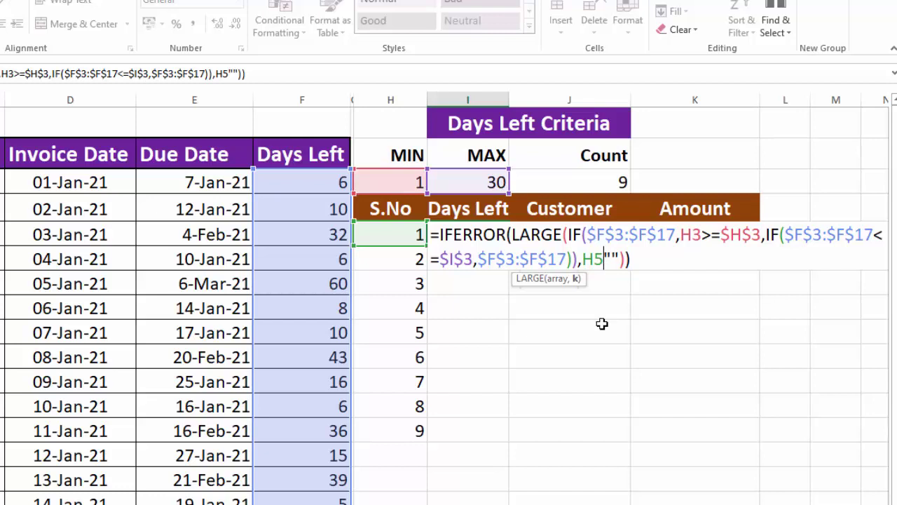
text(,)
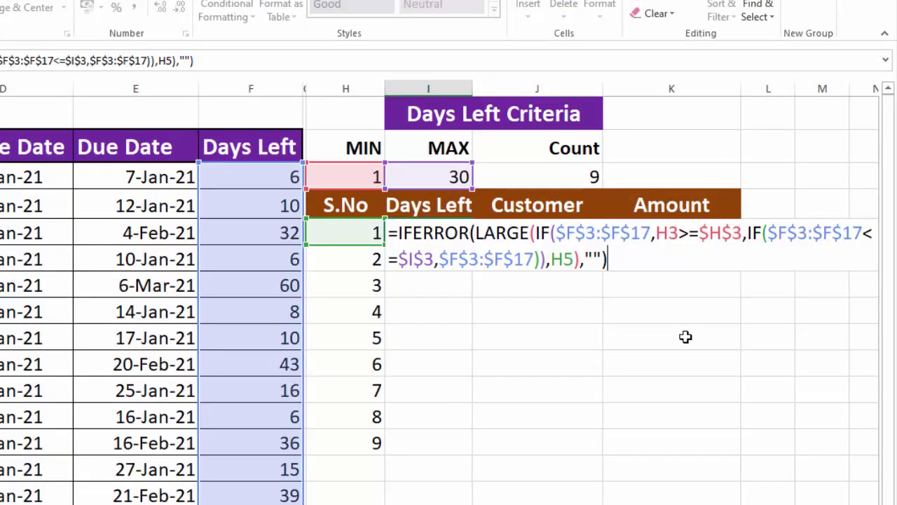
key(ctrl+shift+Return)
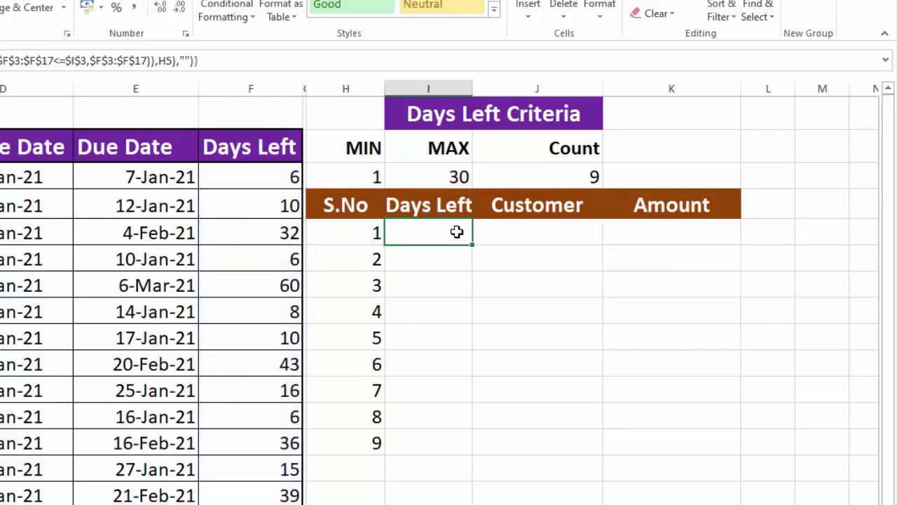
Correct the first IF test in I5 to $F$3:$F$17>=$H$3 and fill the array formula down through S.No 9
drag(456, 232, 468, 445)
key(F2)
key(Escape)
key(F2)
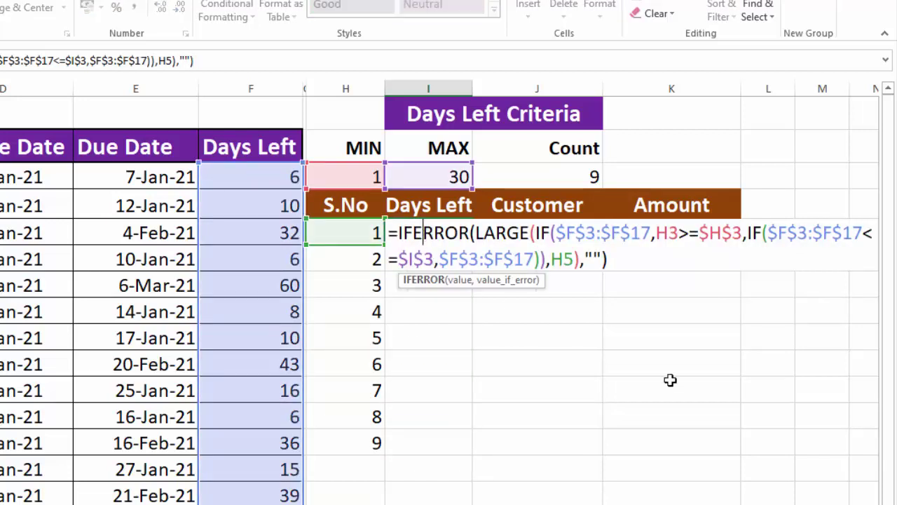
click(679, 232)
key(BackSpace)
key(BackSpace)
key(BackSpace)
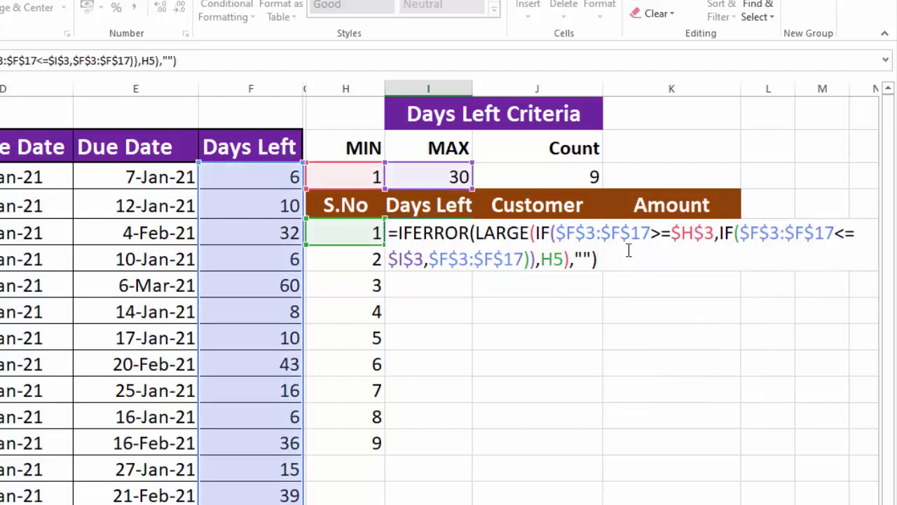
key(ctrl+shift+Return)
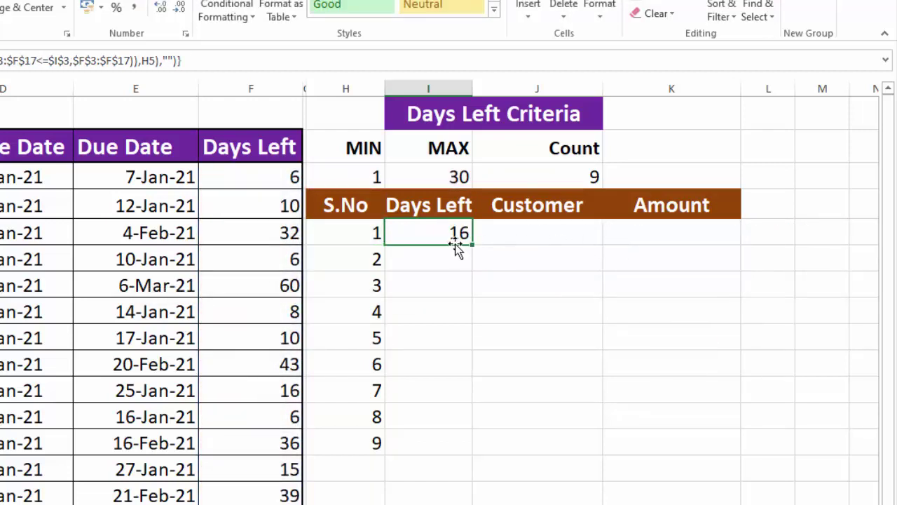
double_click(474, 243)
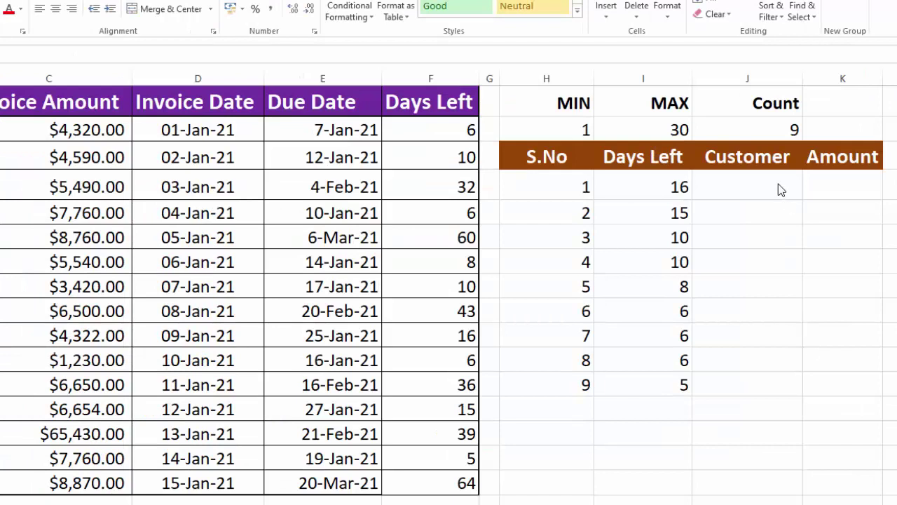
Start an IF formula in J5 with the logical test $H5>$J$3, comparing the serial number with the absolute Count reference
click(568, 232)
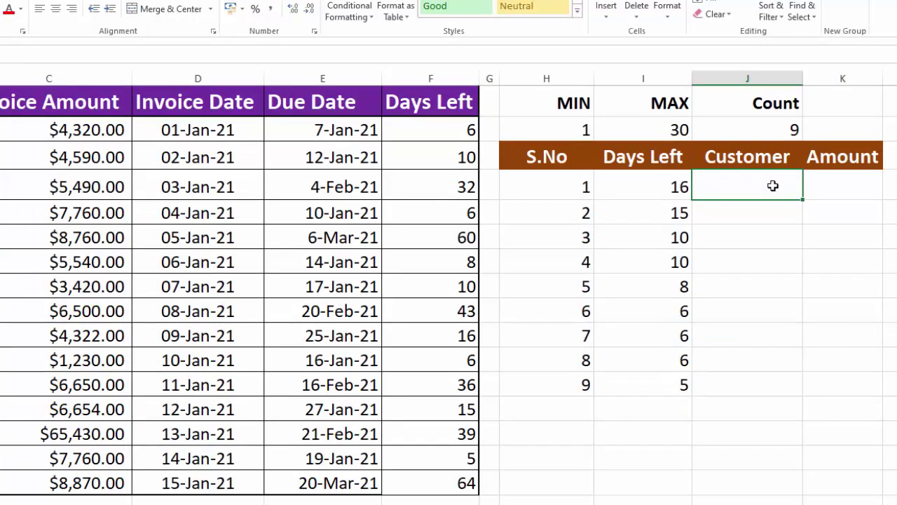
text(=)
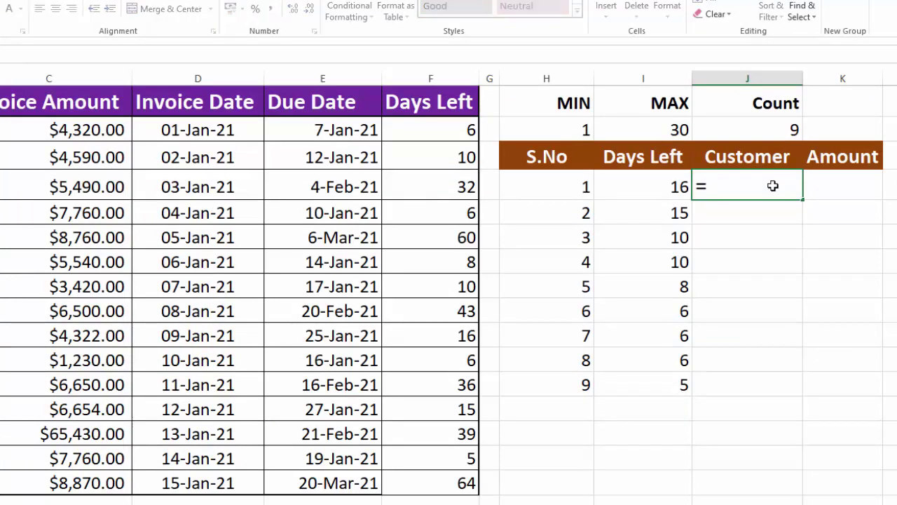
text(IF()
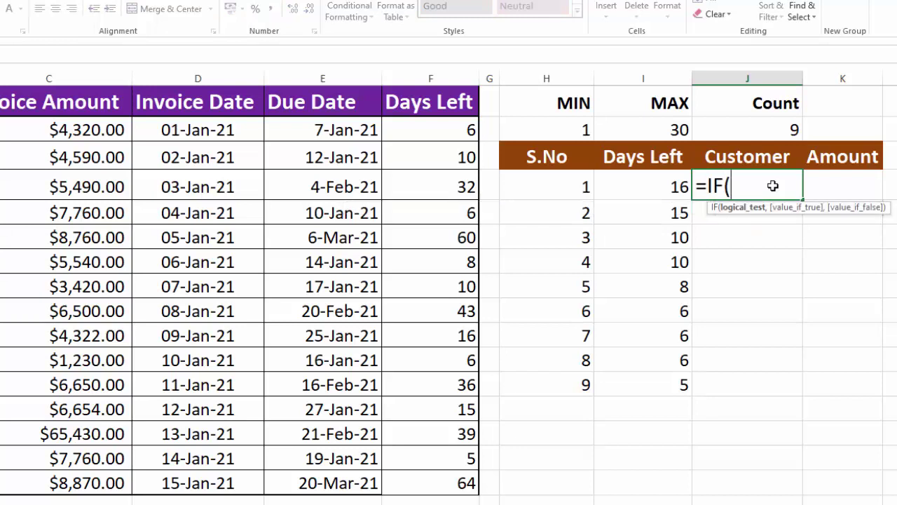
click(577, 186)
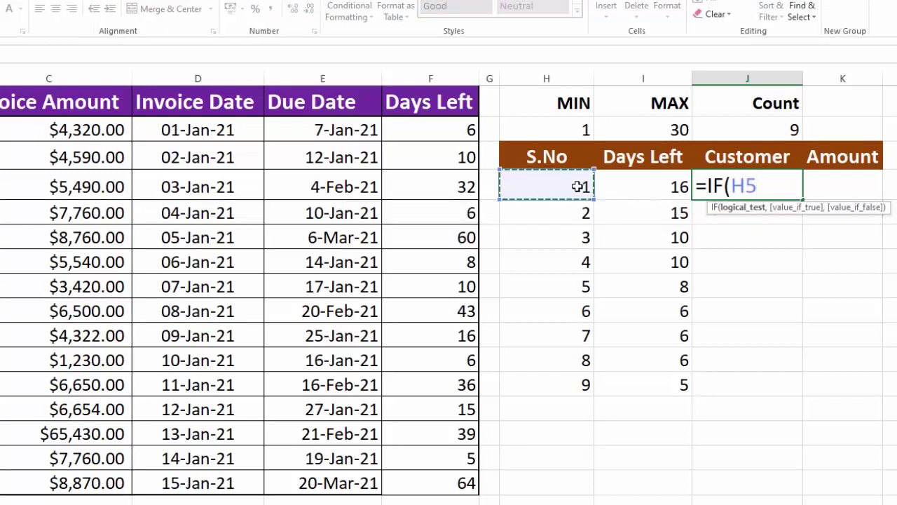
key(Right)
key(Right)
key(Right)
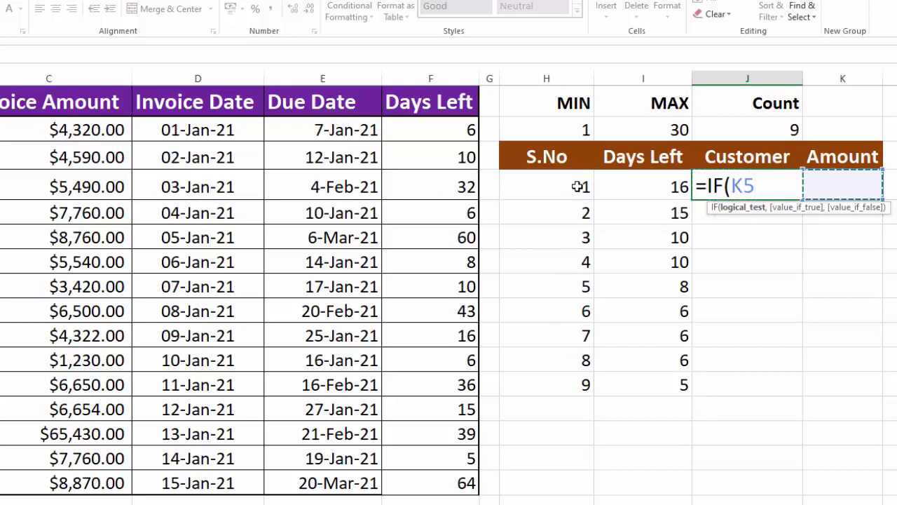
click(571, 183)
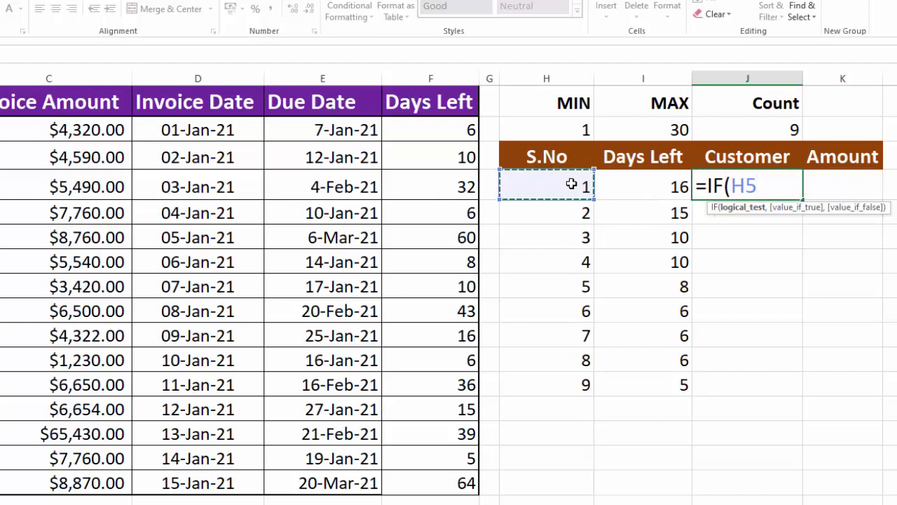
key(F4)
key(F4)
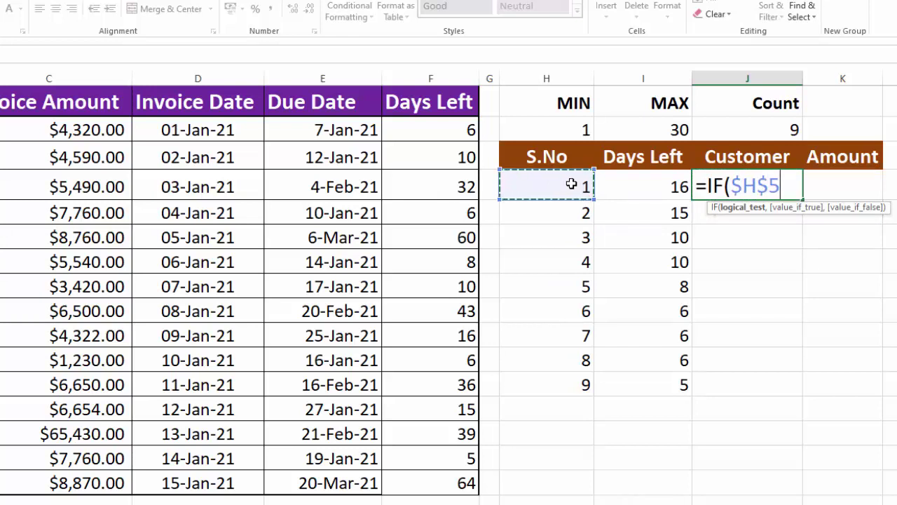
key(F4)
text(>)
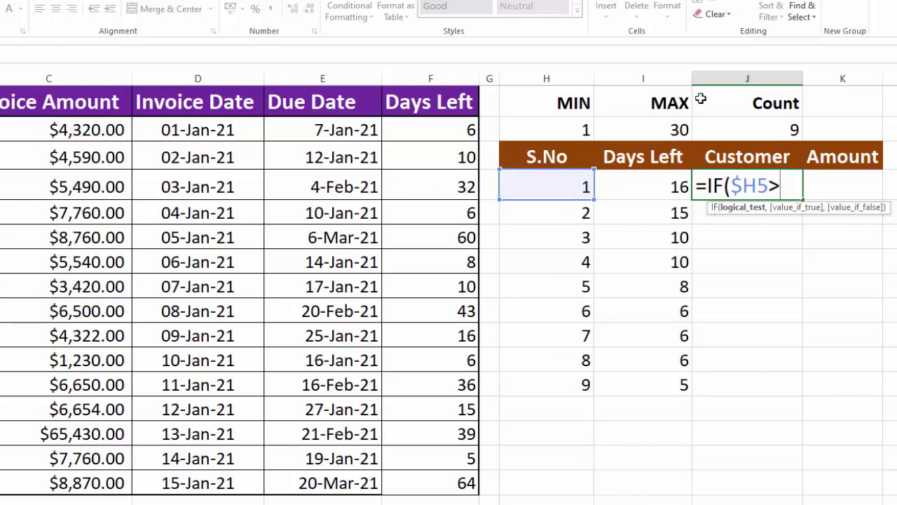
click(744, 122)
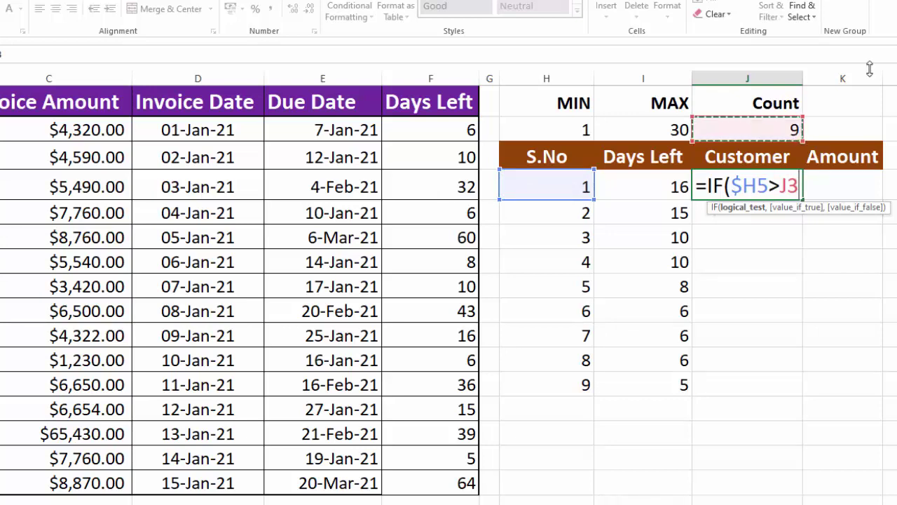
scroll(745, 121, up, 1)
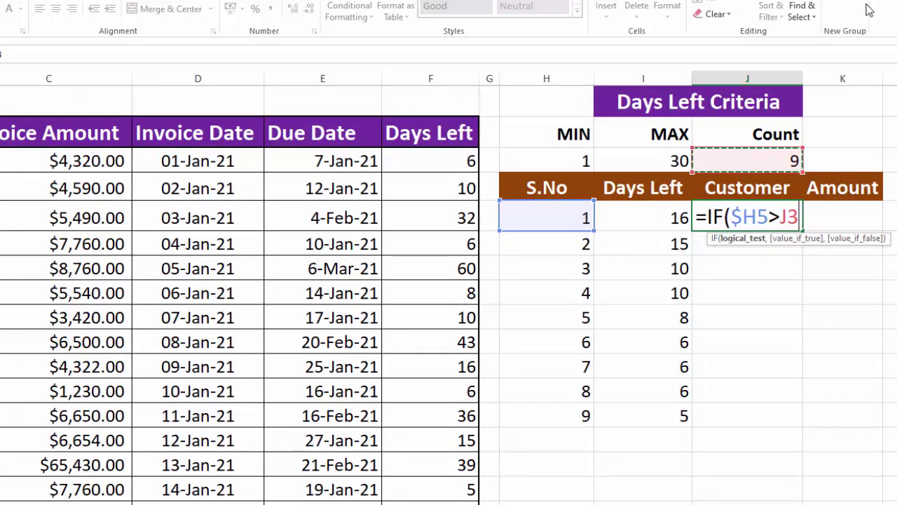
key(F4)
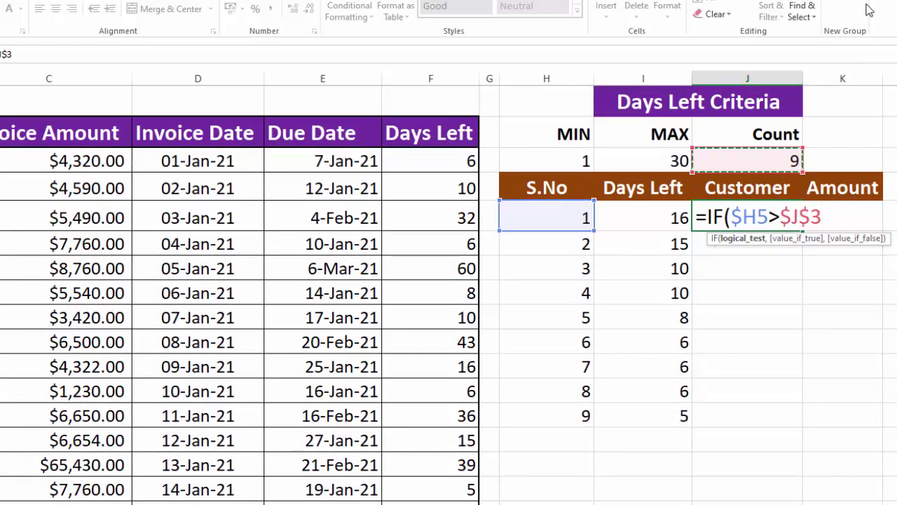
Add "" as the value_if_true in the J5 formula and start INDEX with the row-absolute customer range B$3:B$17 as value_if_false
text(,)
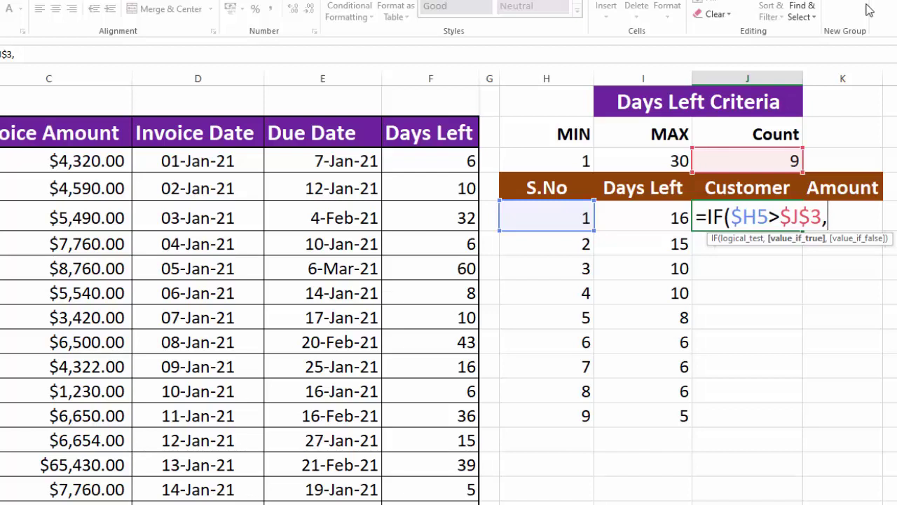
text("",)
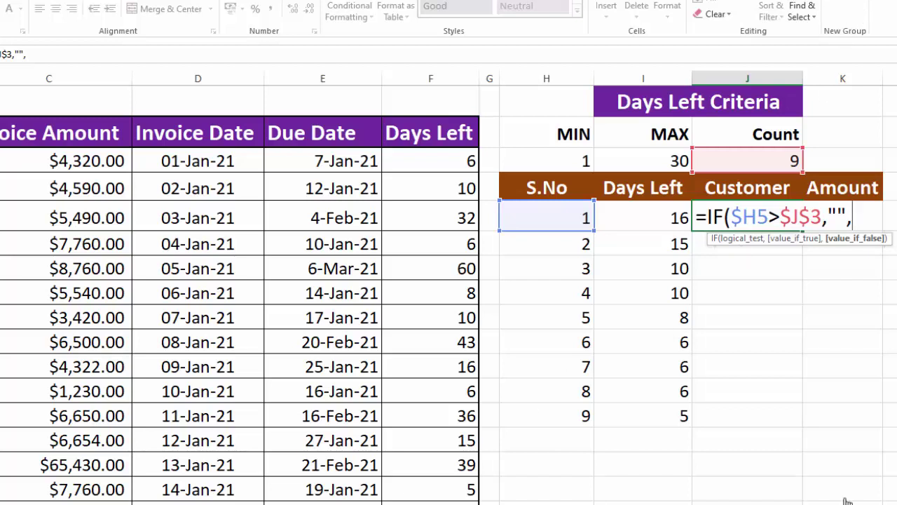
text(INDEX)
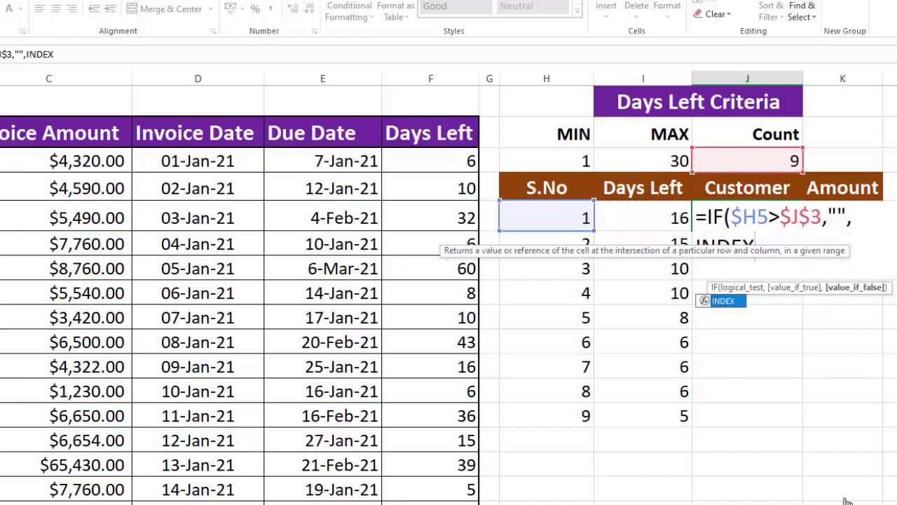
text(()
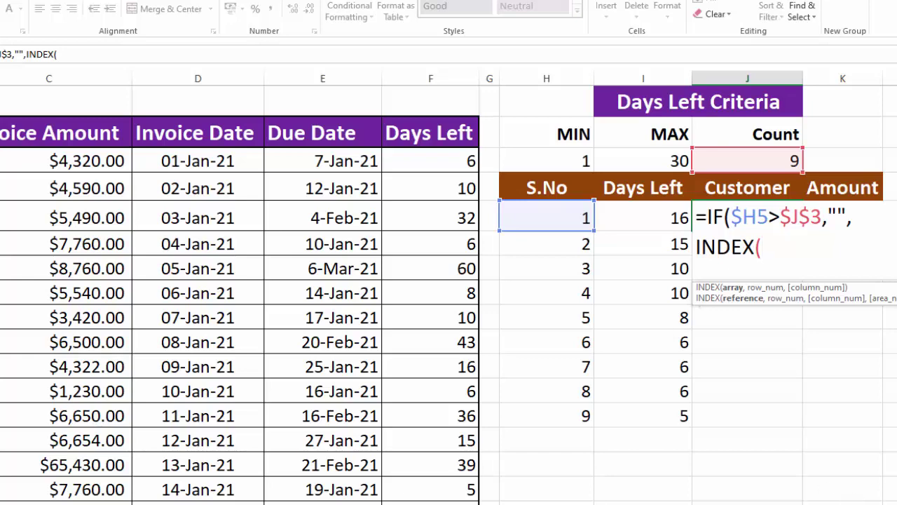
drag(0, 161, 0, 452)
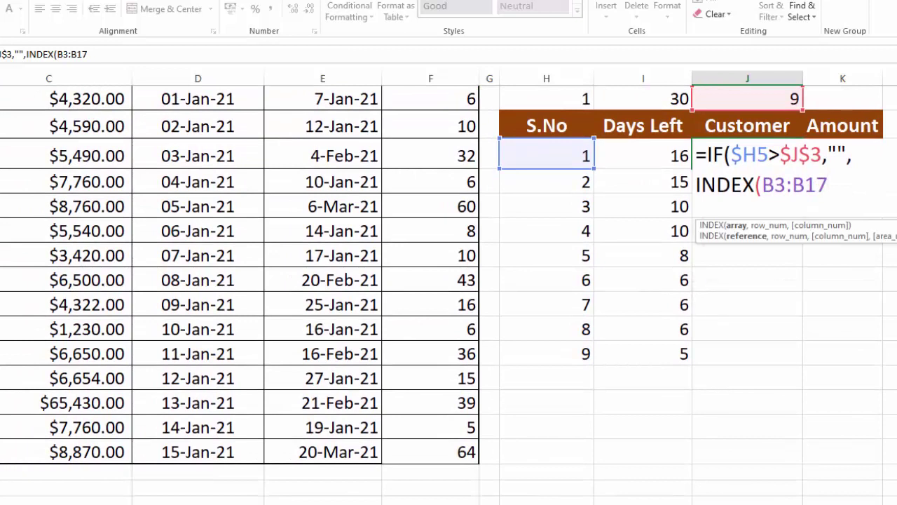
key(F4)
text(,)
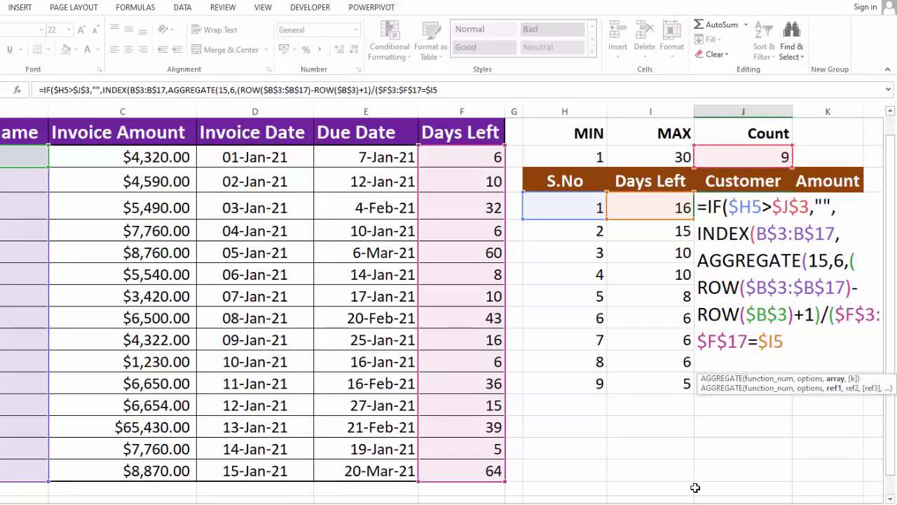
Close the AGGREGATE array argument after $I5 and start a COUNTIF function as its k argument
text(),)
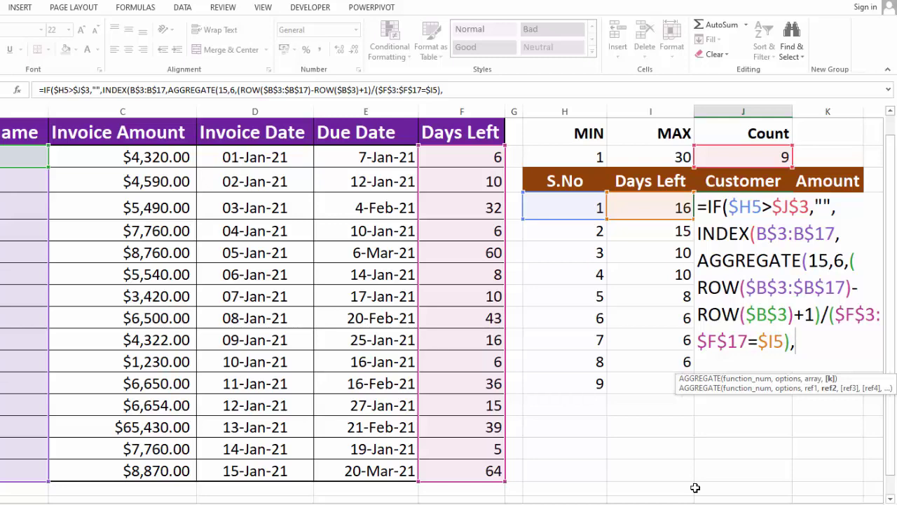
text(COUNTIF)
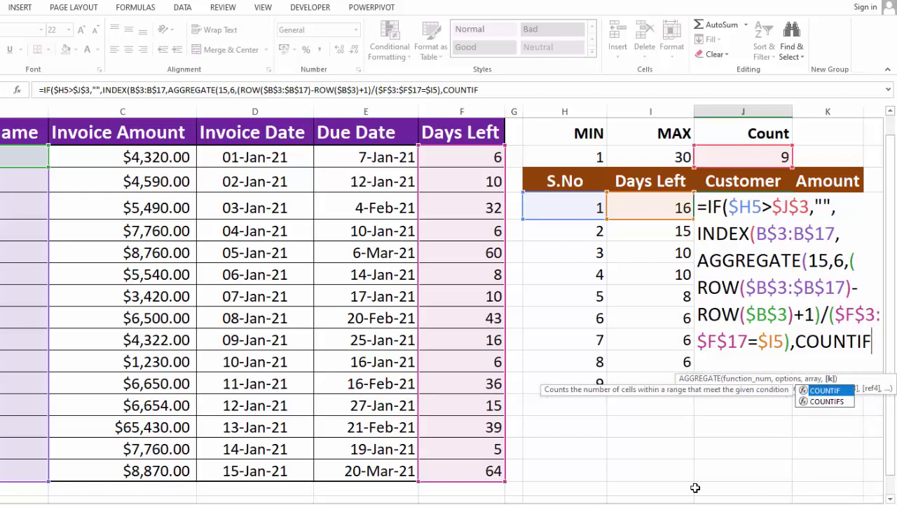
double_click(839, 394)
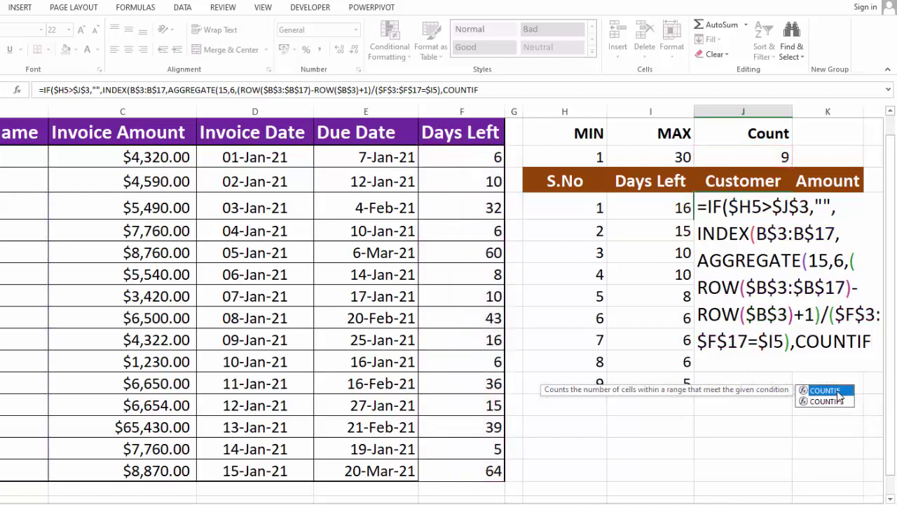
double_click(840, 394)
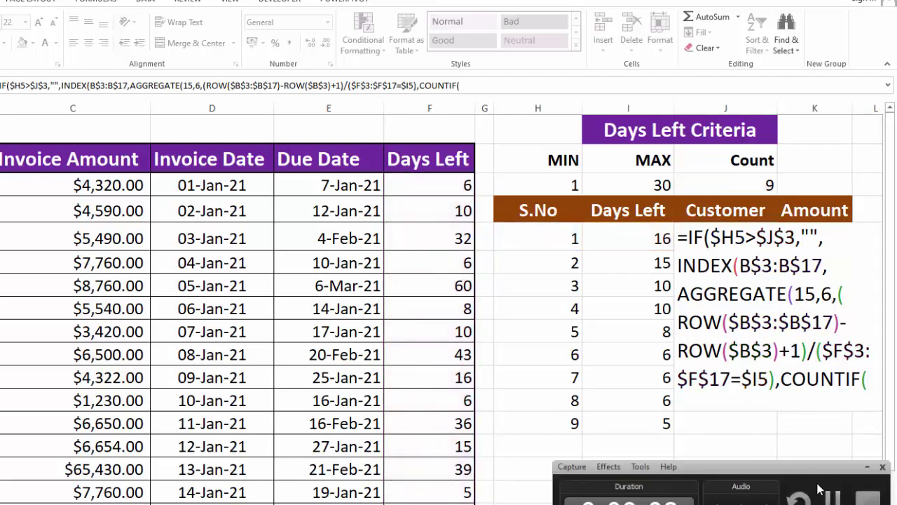
click(841, 501)
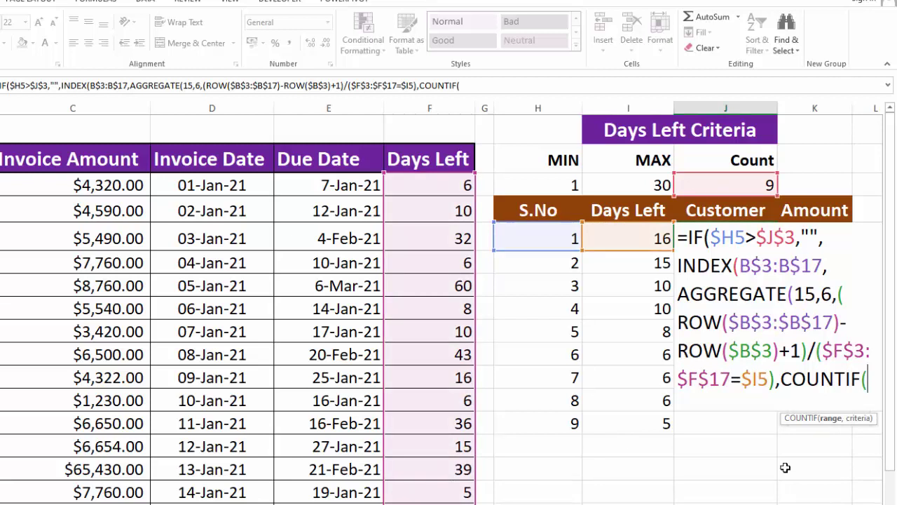
Try $I$5,$I5,$I5 as the COUNTIF arguments in the J5 formula
click(631, 237)
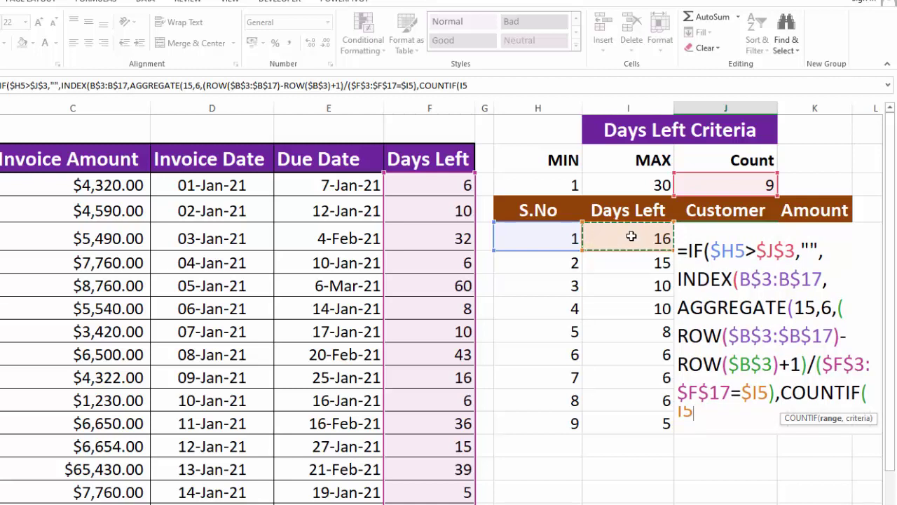
key(F4)
text(,)
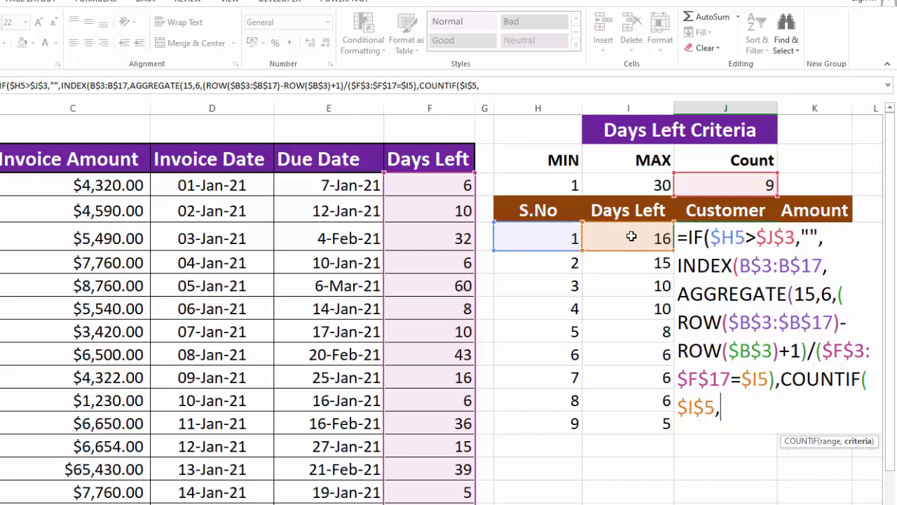
click(631, 237)
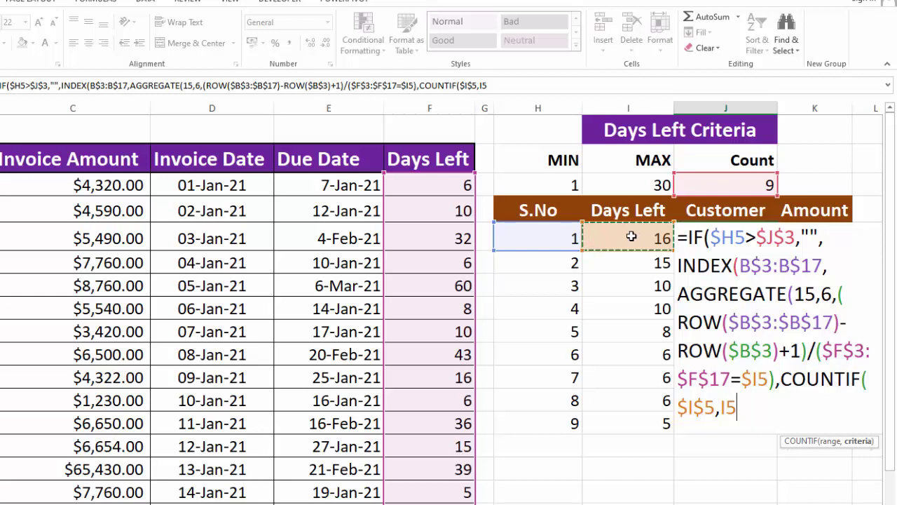
key(F4)
key(F4)
key(F4)
text(,)
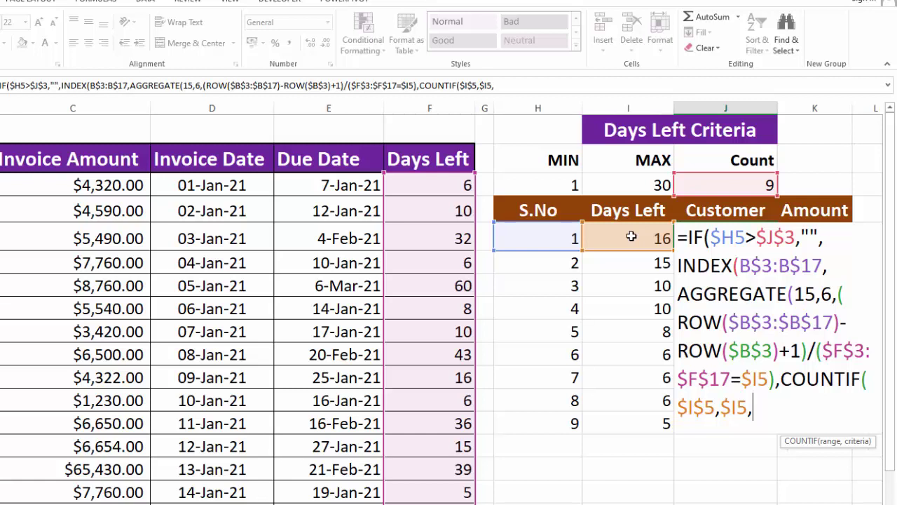
click(631, 237)
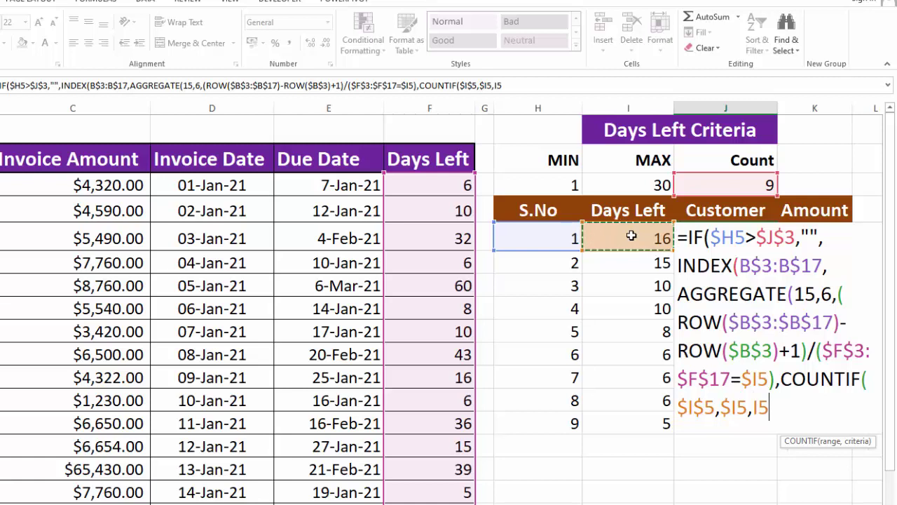
key(F4)
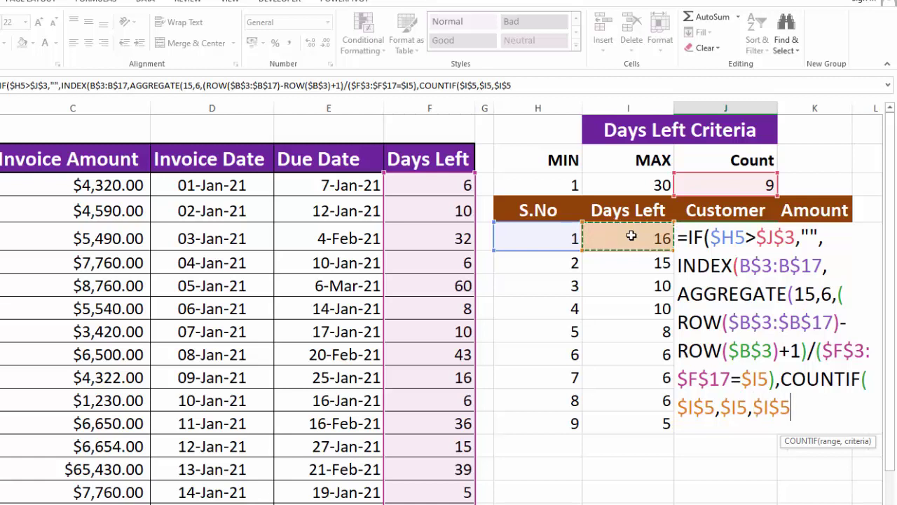
key(F4)
key(F4)
Close the J5 formula with four parentheses, try to enter it, and clear all arguments inside COUNTIF
text()))
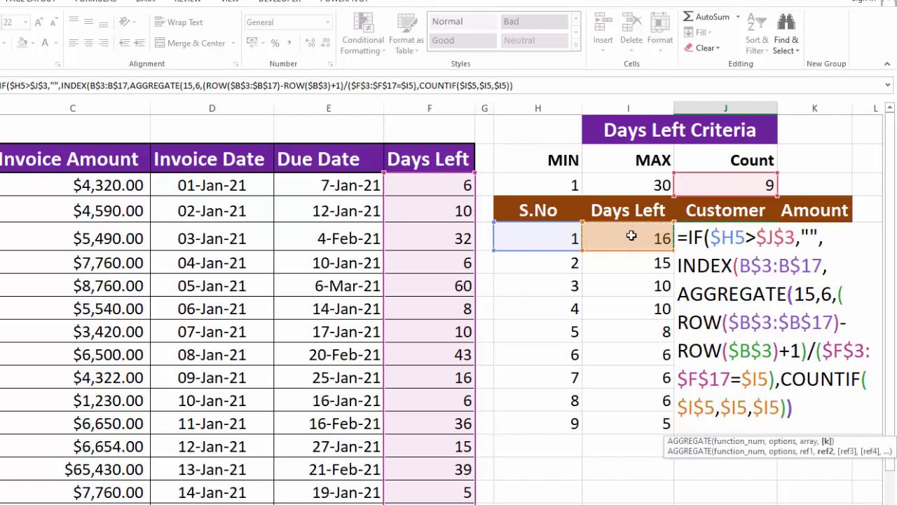
text()))
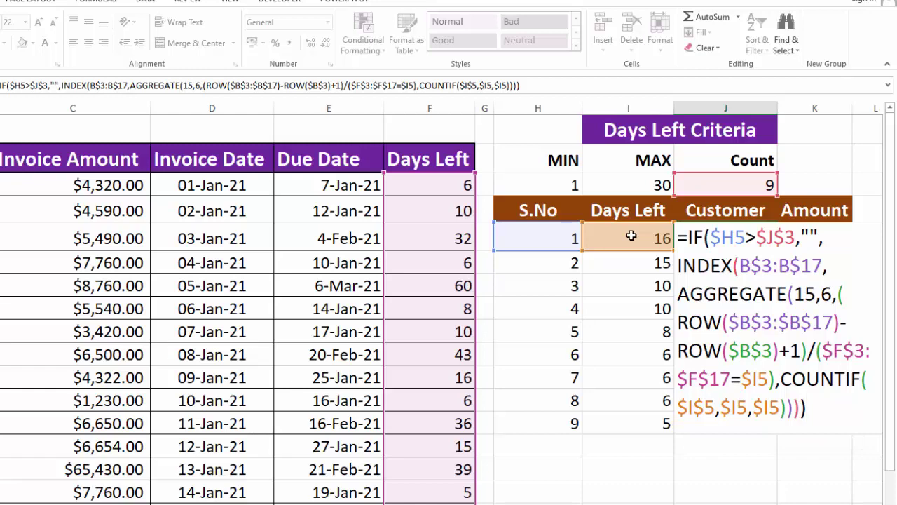
key(Left)
key(Left)
key(Left)
key(Left)
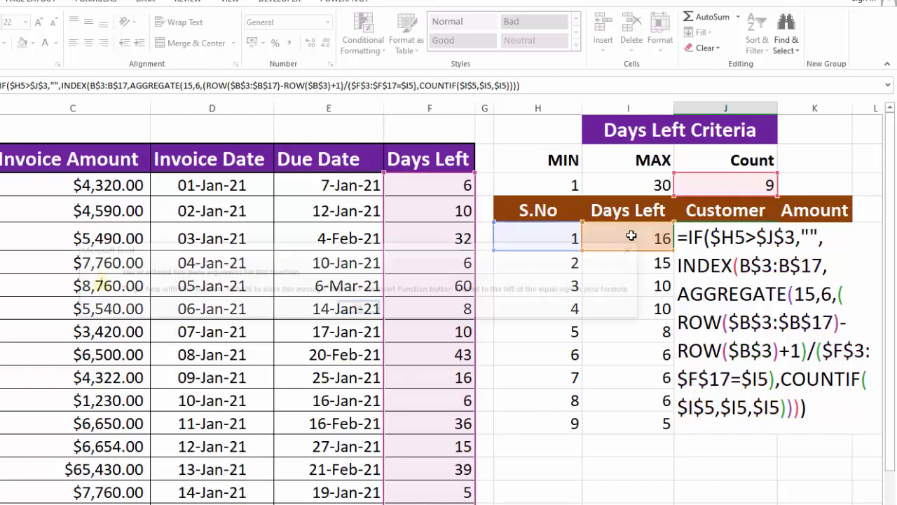
key(BackSpace)
key(BackSpace)
key(BackSpace)
key(BackSpace)
key(BackSpace)
key(BackSpace)
key(BackSpace)
key(BackSpace)
key(BackSpace)
key(BackSpace)
key(BackSpace)
key(BackSpace)
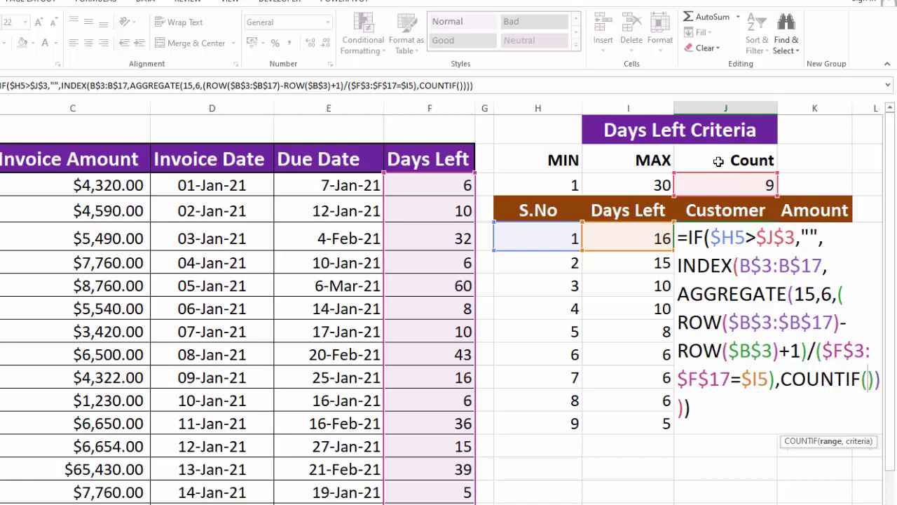
Set the COUNTIF range to the expanding reference $I$5:$I5, with only the column absolute in the second reference
click(635, 244)
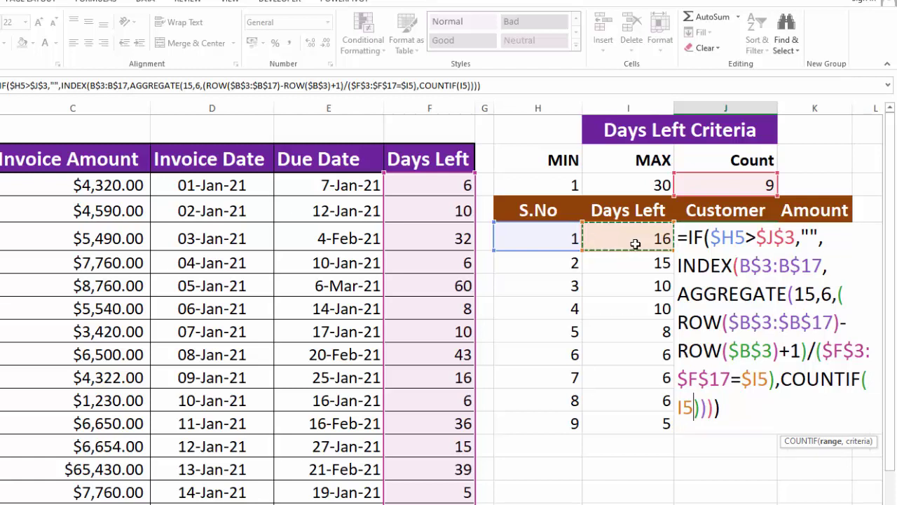
text(:)
click(635, 244)
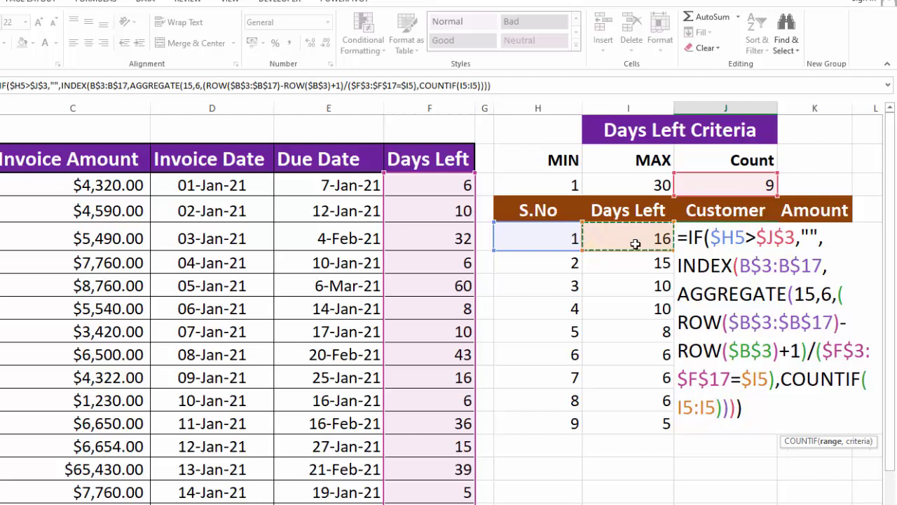
double_click(681, 406)
click(683, 408)
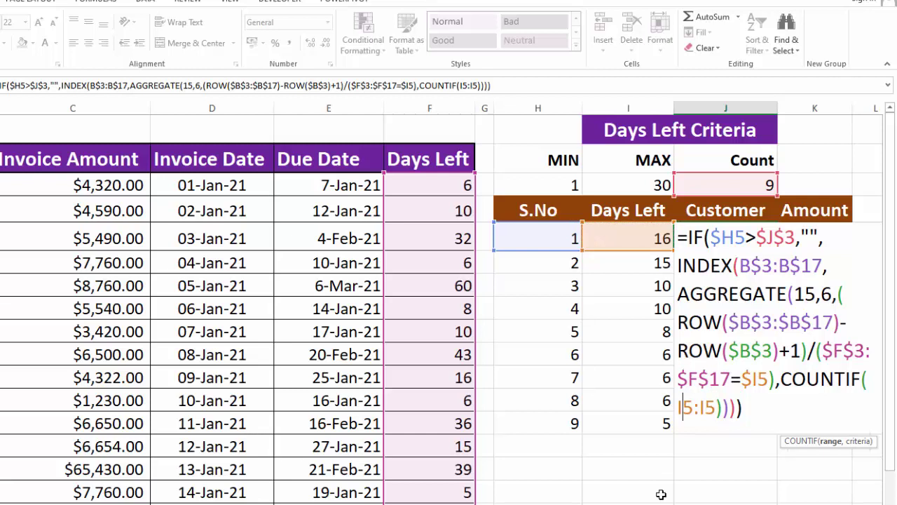
key(F4)
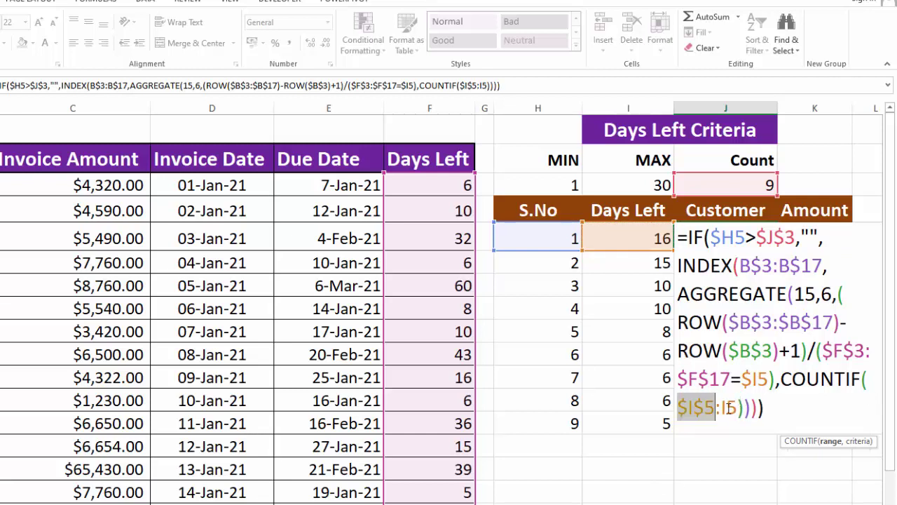
click(728, 408)
key(F4)
key(F4)
key(F4)
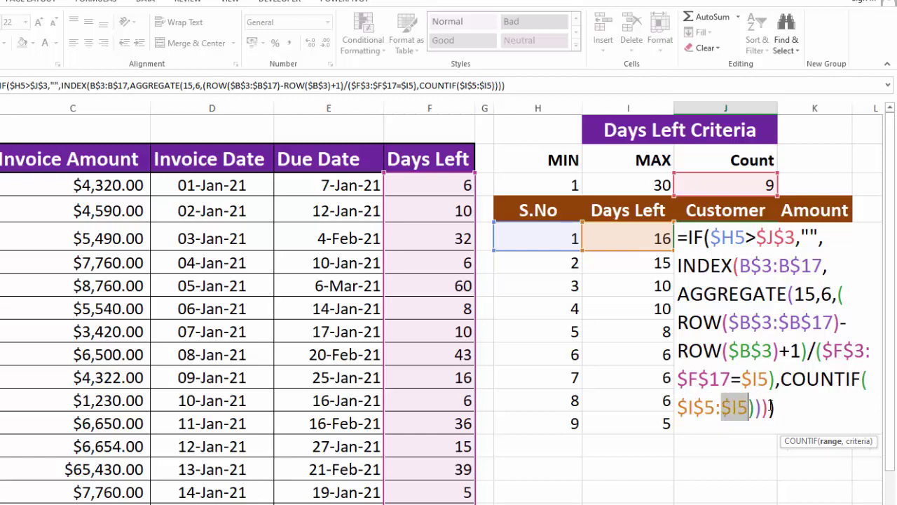
Add the column-absolute $I5 as the COUNTIF criteria and enter the completed formula in J5
click(750, 406)
text(,)
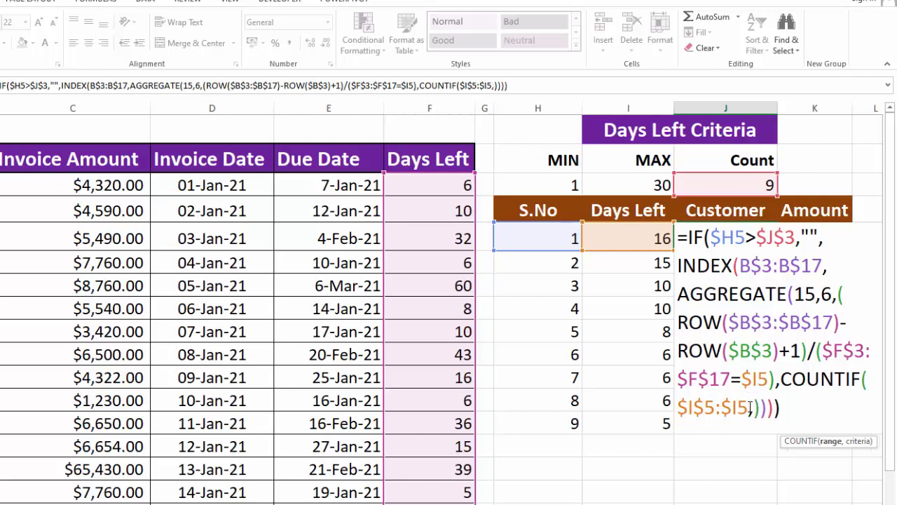
click(633, 237)
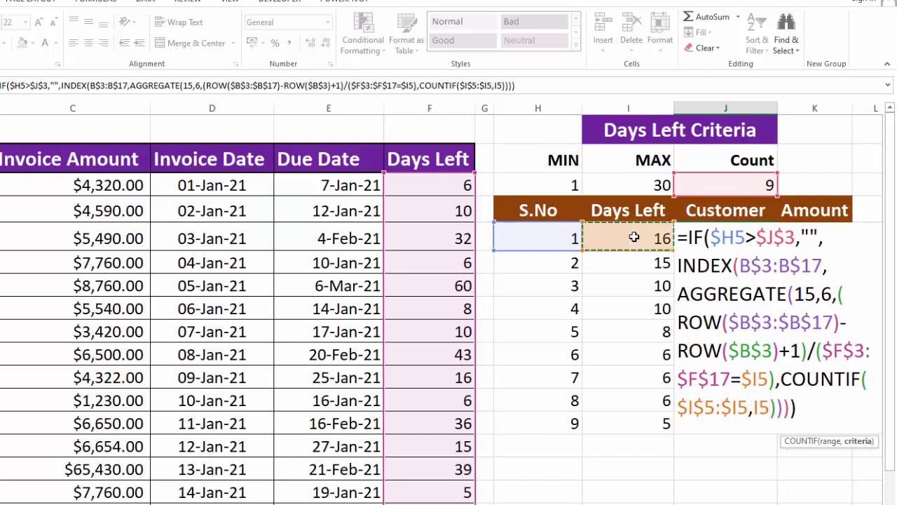
key(F4)
key(F4)
key(F4)
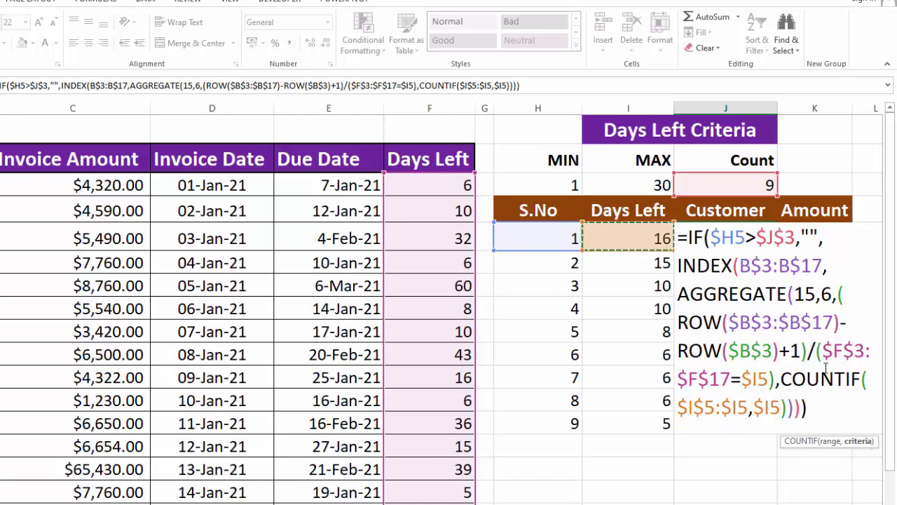
click(821, 406)
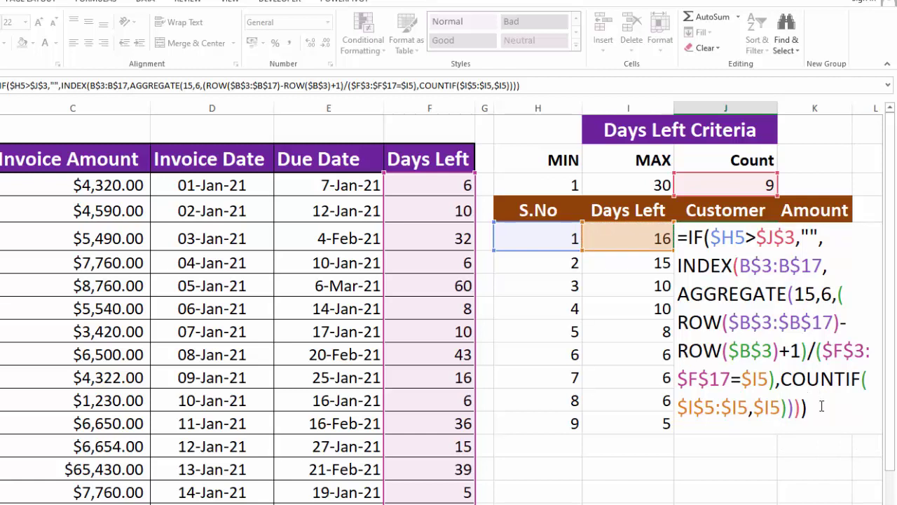
key(Return)
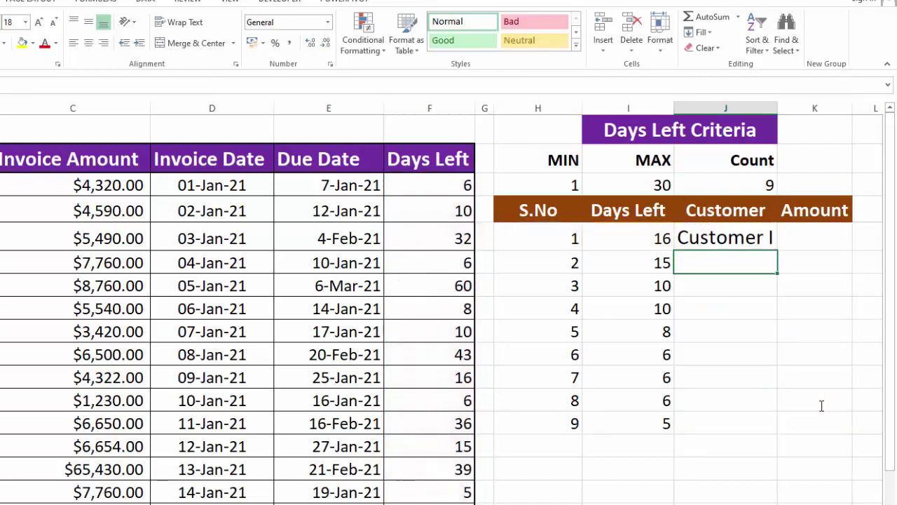
Fill the J5 formula down through S.No 9 and across into the Amount column, autofitting column J to its customer names
click(743, 238)
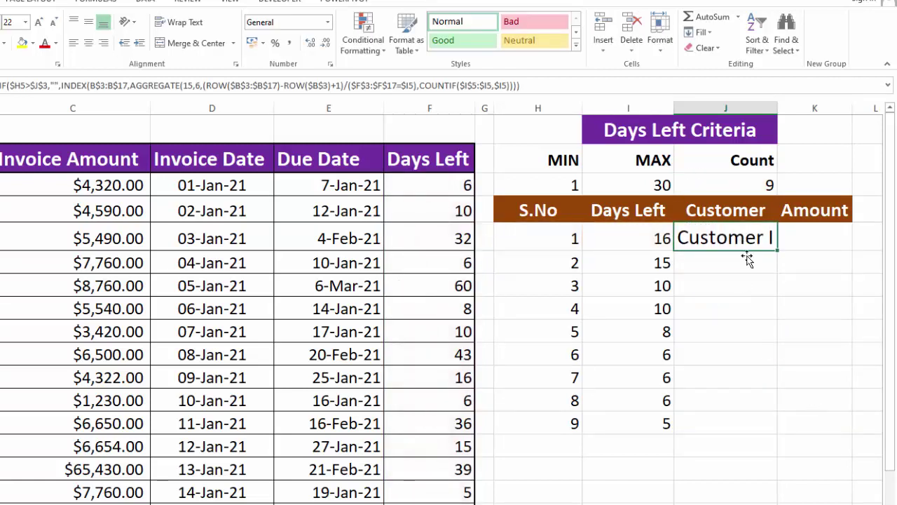
drag(776, 249, 768, 429)
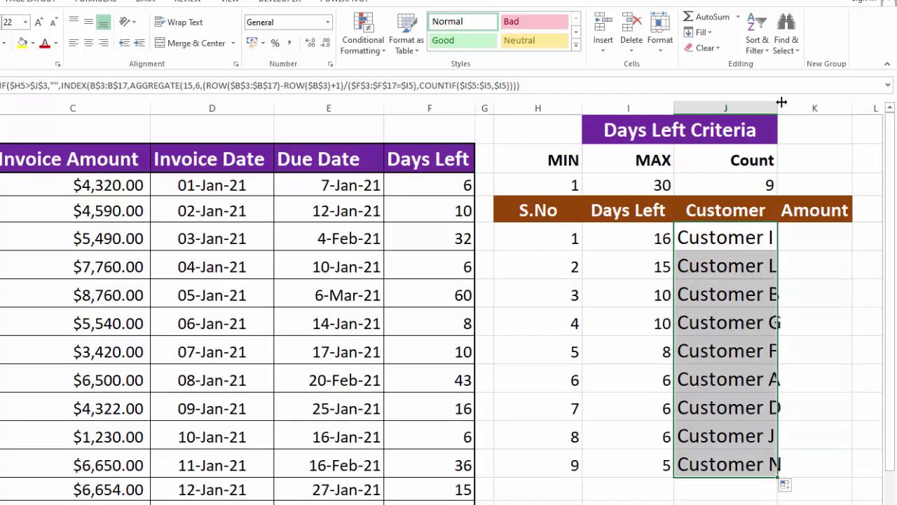
double_click(778, 107)
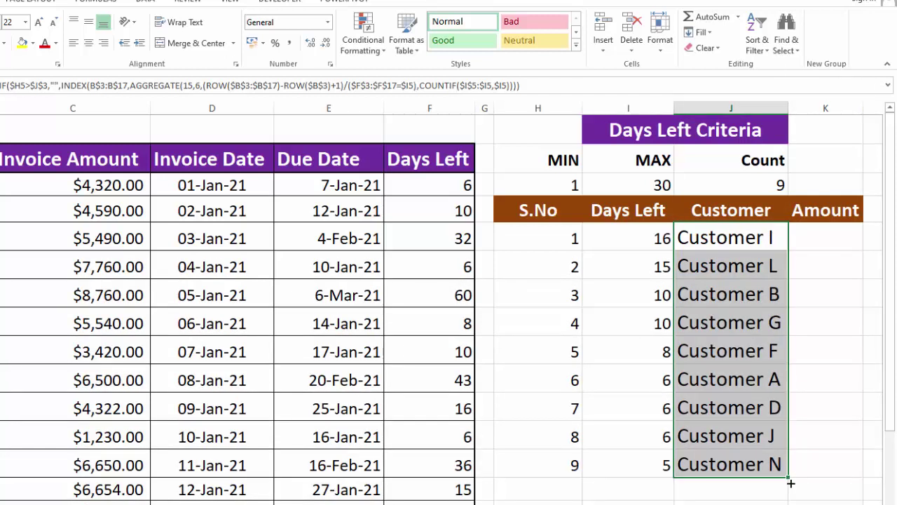
drag(790, 480, 863, 480)
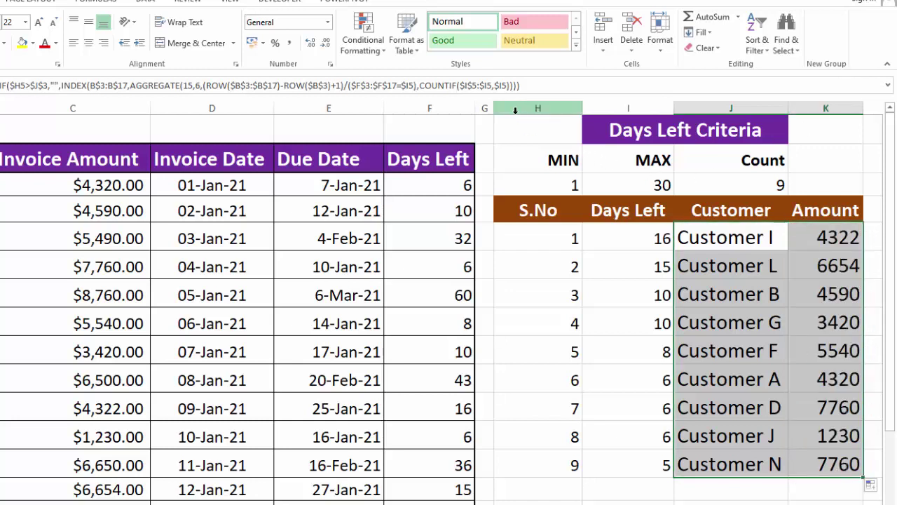
Narrow the blank spacer column G between the invoice table and the criteria report
drag(493, 108, 478, 112)
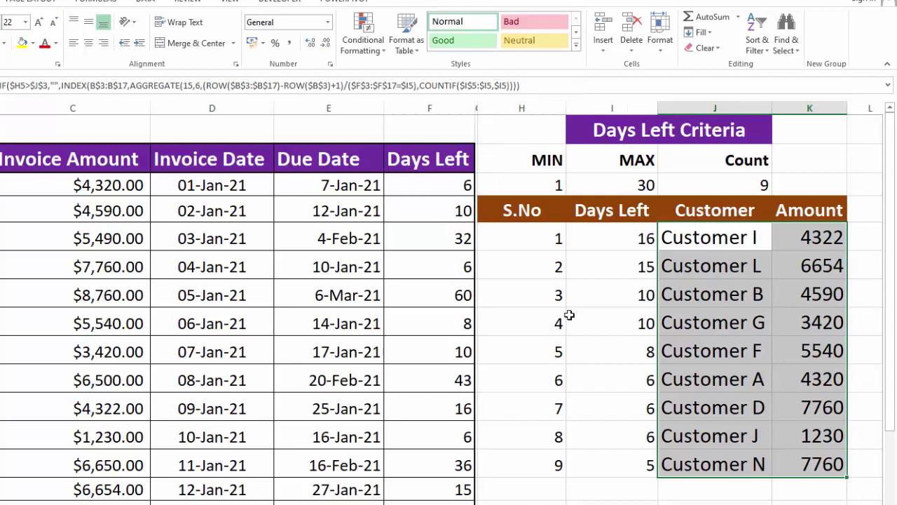
click(630, 502)
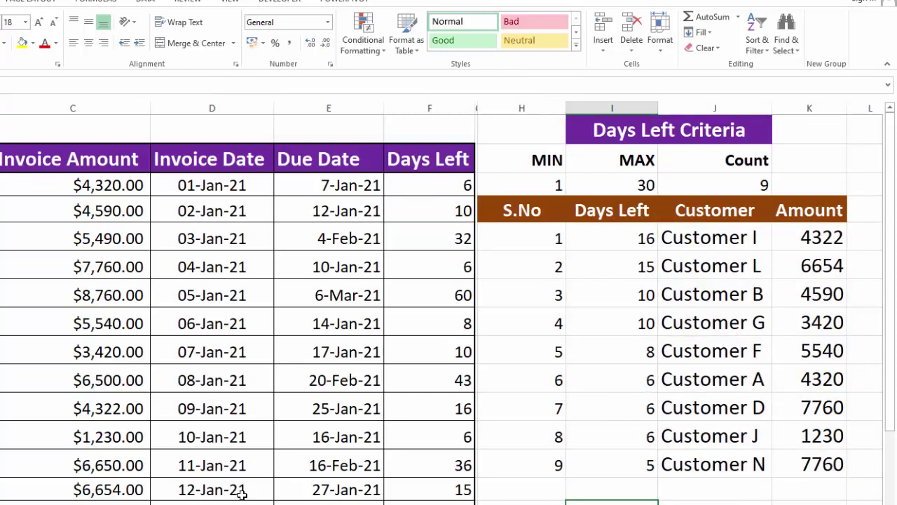
Apply the Accounting number format with the Rs symbol to the report's nine Amount values in column K
scroll(571, 472, down, 3)
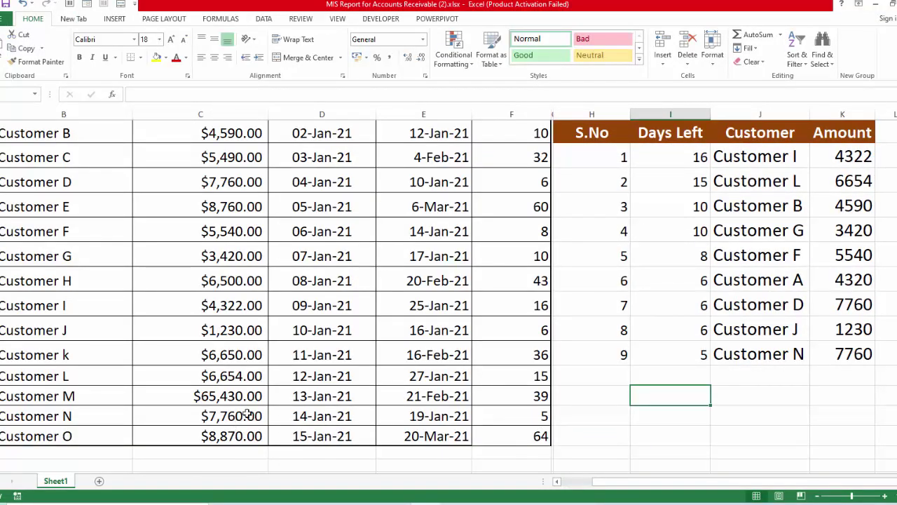
drag(848, 158, 855, 349)
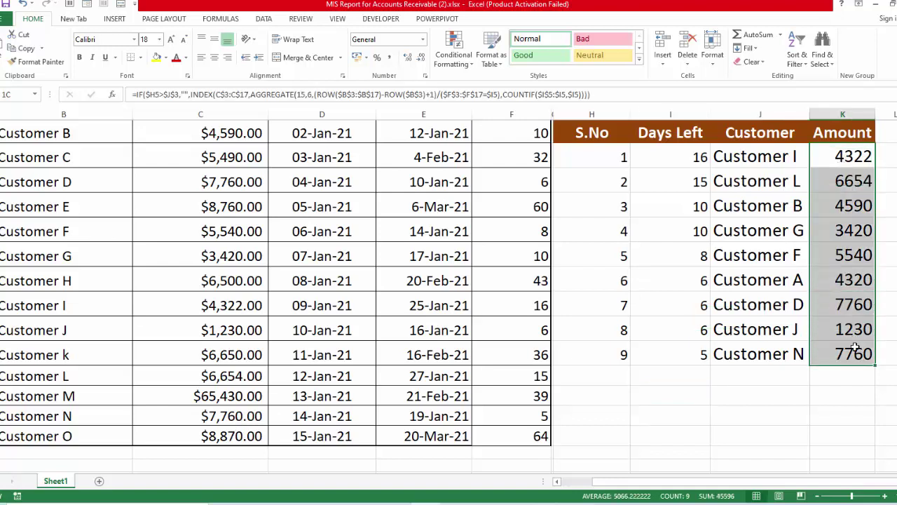
click(357, 57)
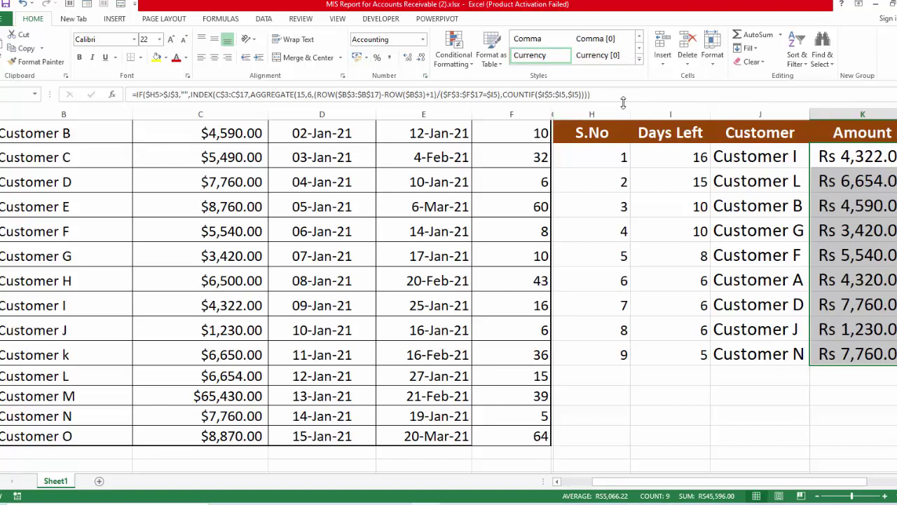
Narrow the report's S.No and Days Left columns to sit close to their header text
drag(630, 112, 614, 112)
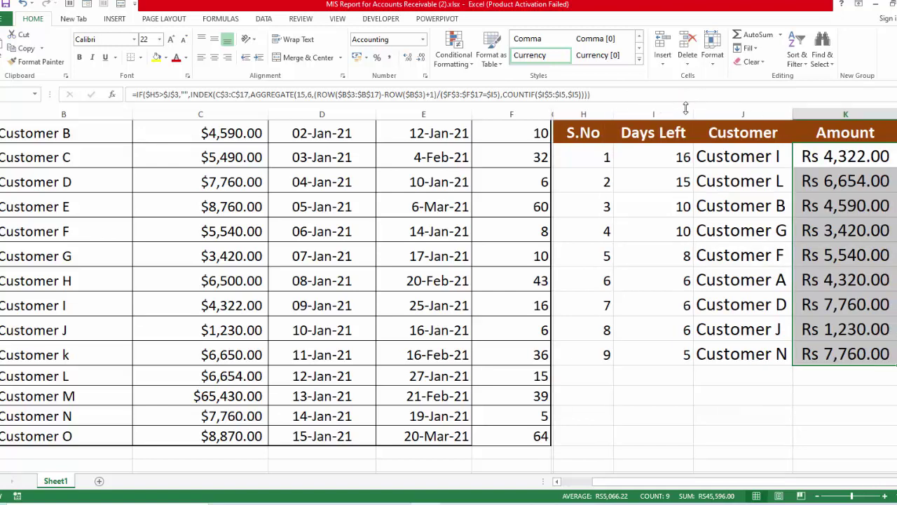
drag(692, 115, 679, 118)
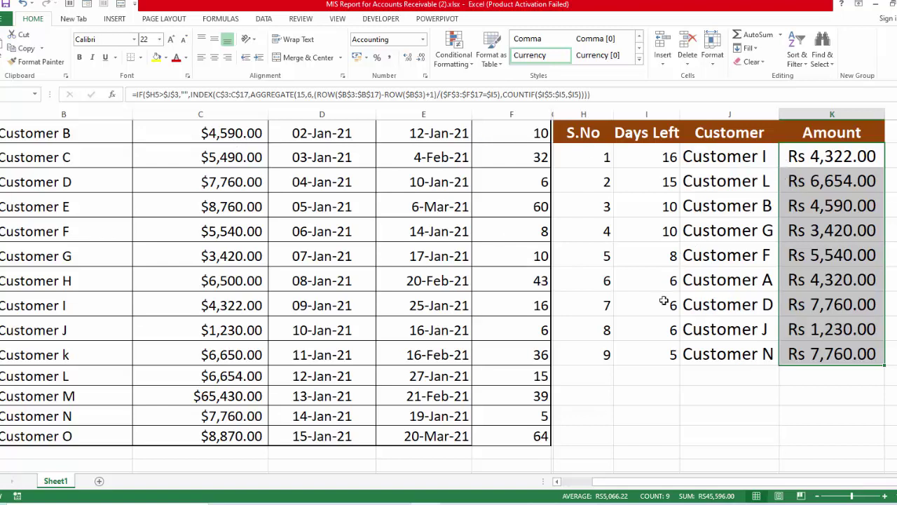
scroll(449, 294, up, 1)
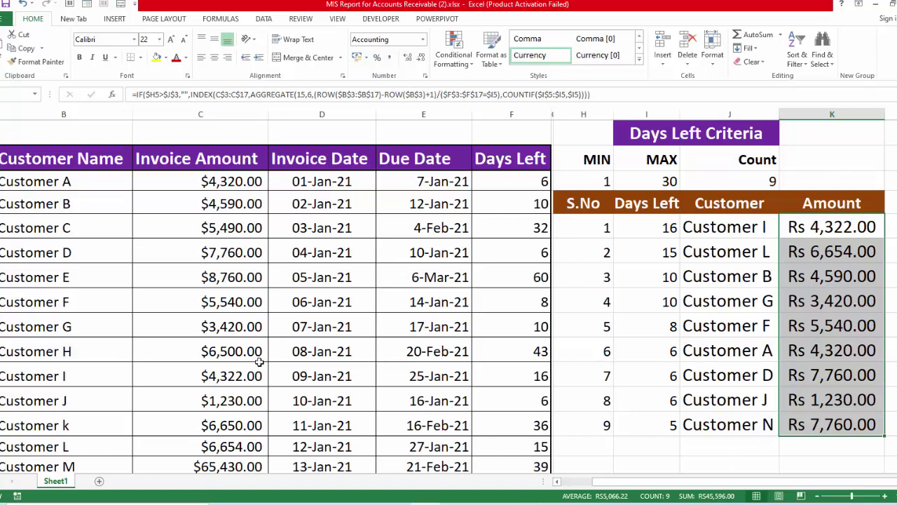
scroll(449, 294, down, 1)
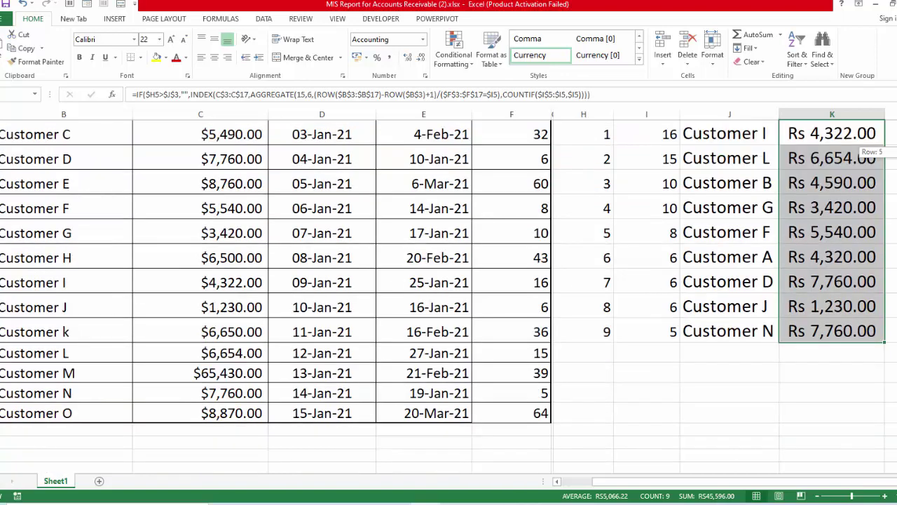
scroll(449, 295, up, 2)
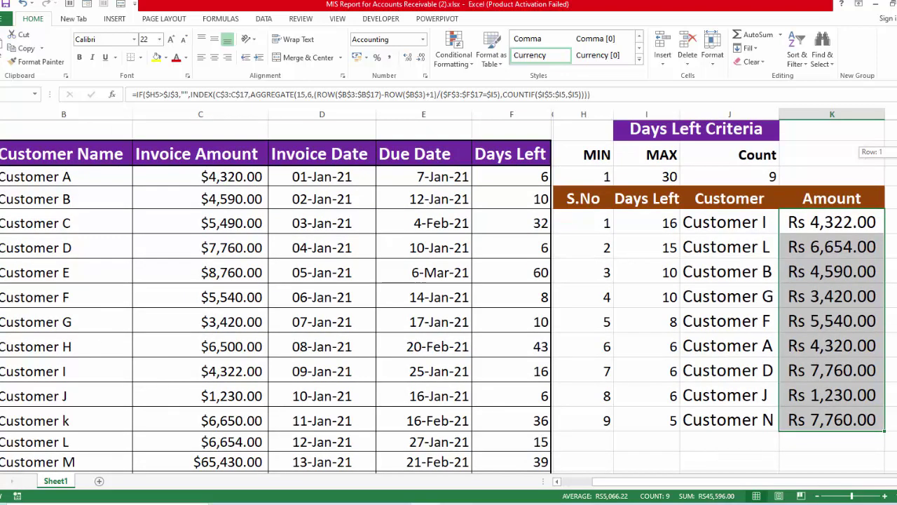